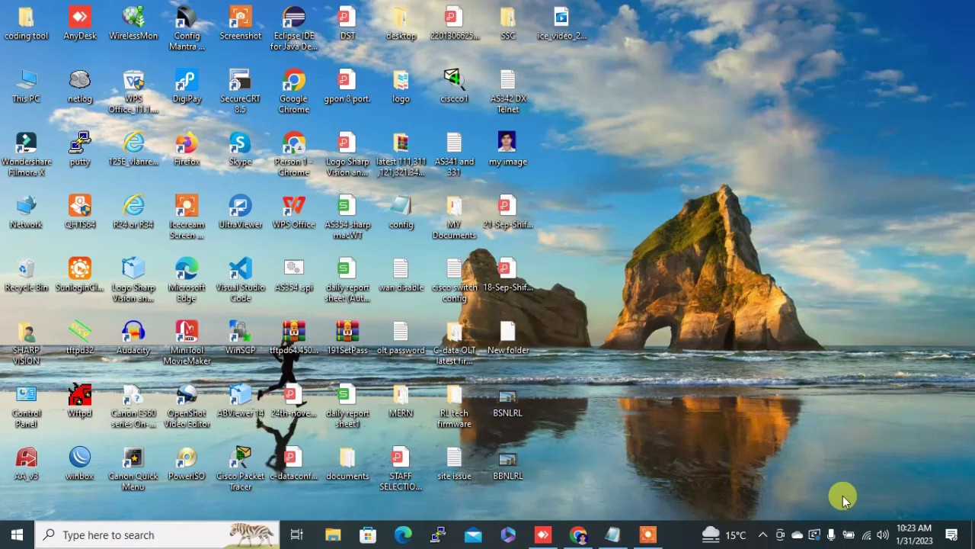
# Step: Open Network Connections by running ncpa.cpl from the Run prompt
pyautogui.press('super+r')
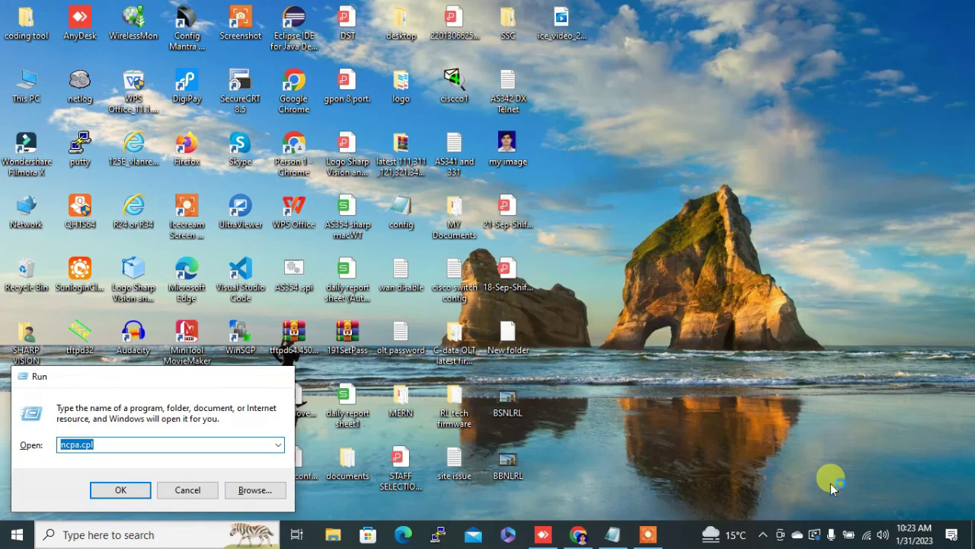
pyautogui.press('Return')
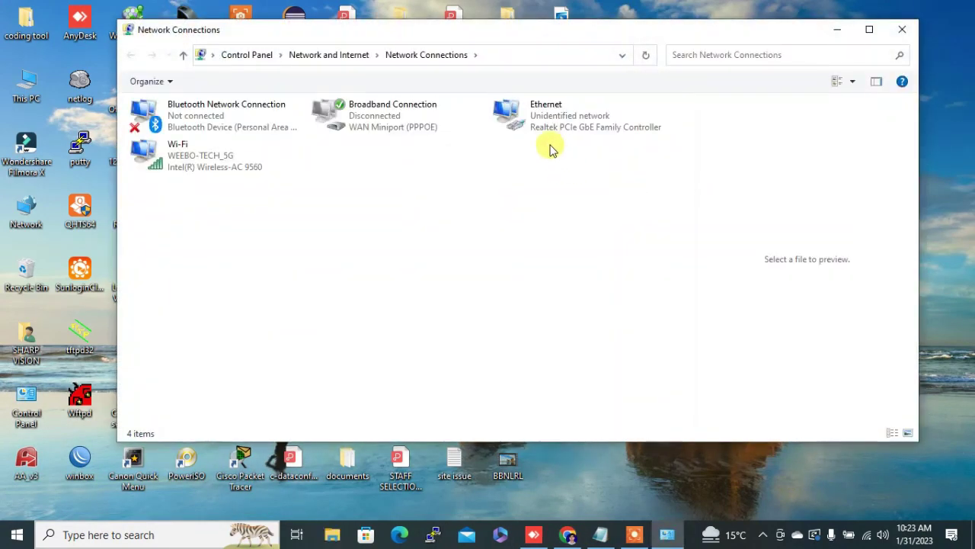
# Step: Give Ethernet static IPv4 192.168.77.11, mask 255.255.255.0, then minimize Network Connections
pyautogui.rightClick(541, 125)
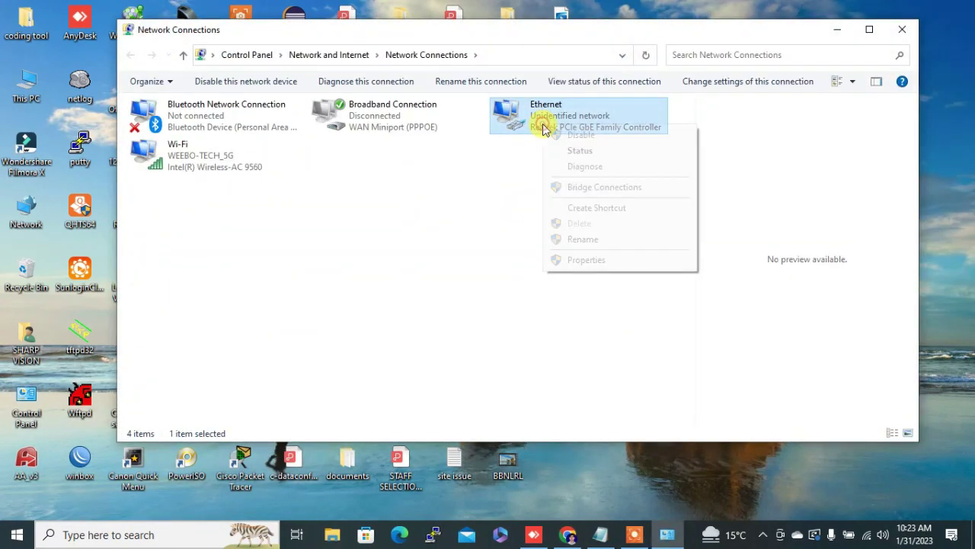
pyautogui.click(568, 261)
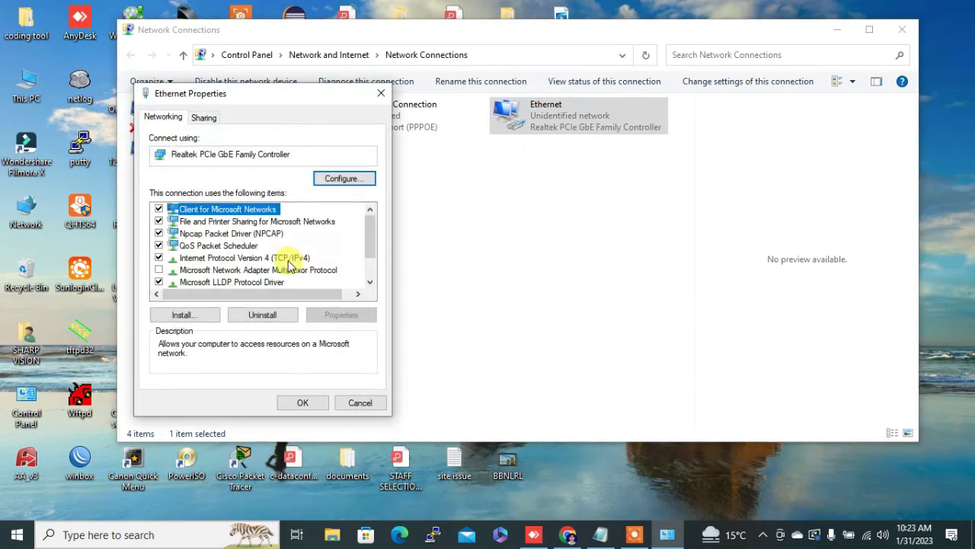
pyautogui.doubleClick(290, 259)
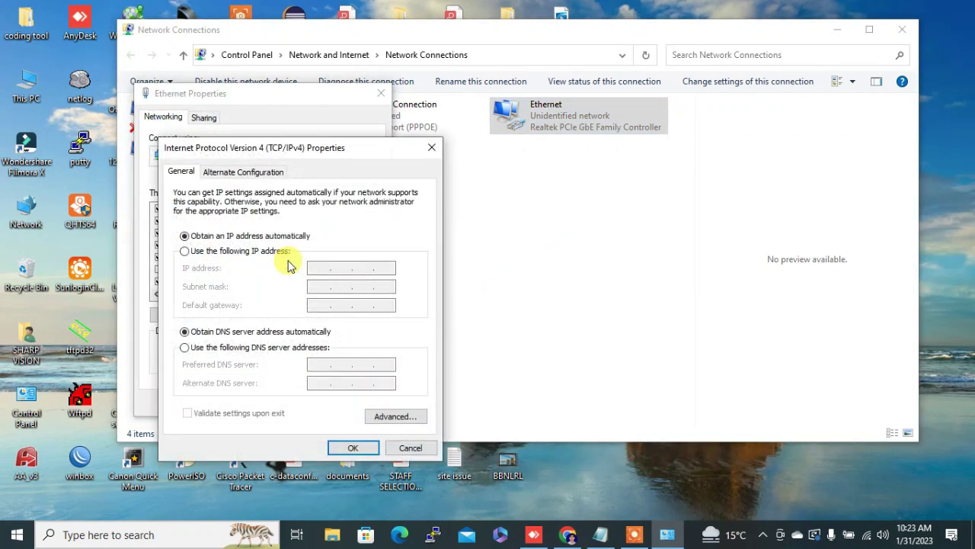
pyautogui.click(195, 254)
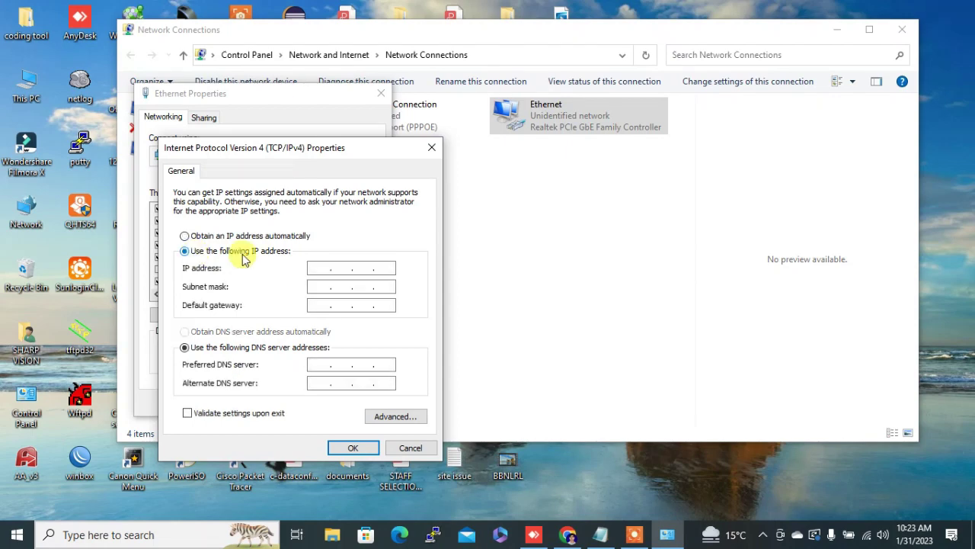
pyautogui.click(315, 268)
pyautogui.write('192 . 168 . 77 . 11')
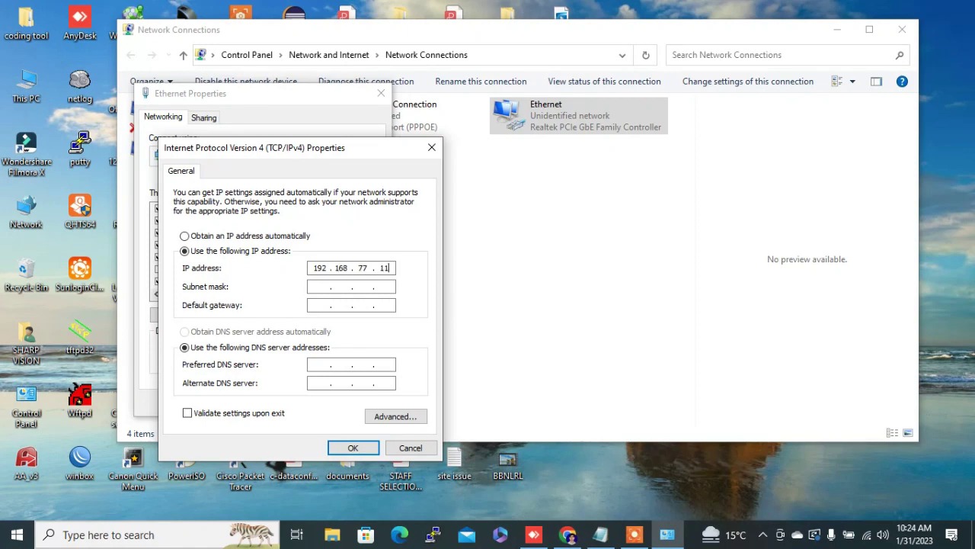
pyautogui.press('Tab')
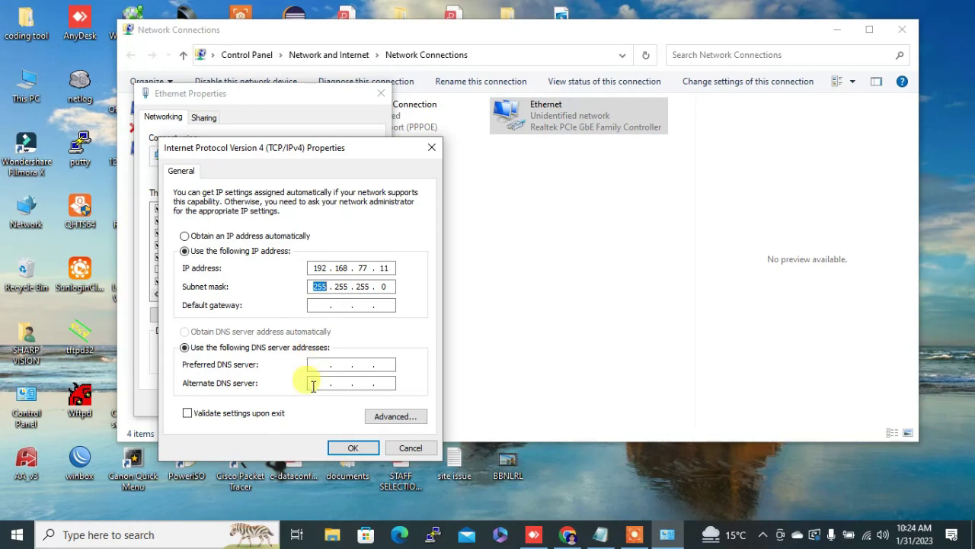
pyautogui.click(349, 450)
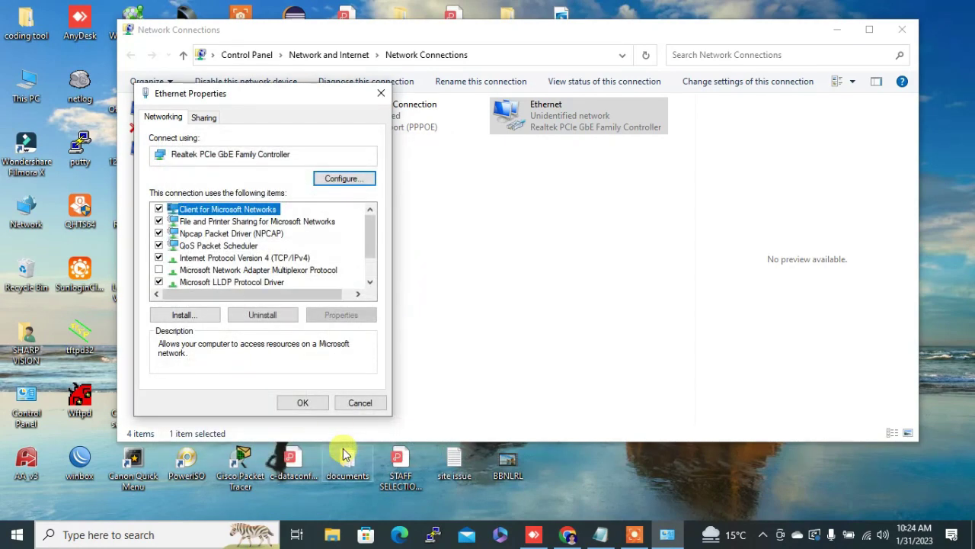
pyautogui.click(302, 406)
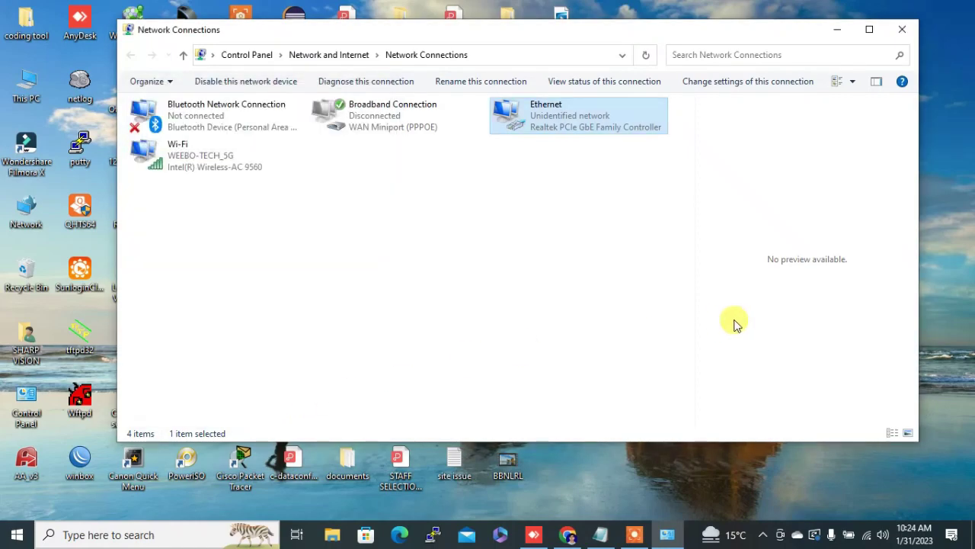
pyautogui.click(838, 34)
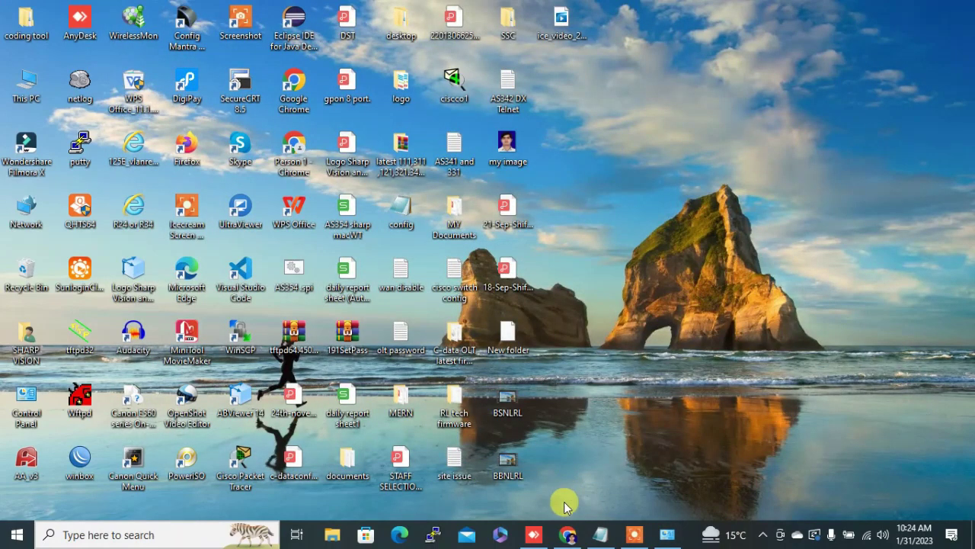
# Step: Launch Chrome and load the OLT login page at 192.168.77.254
pyautogui.click(566, 533)
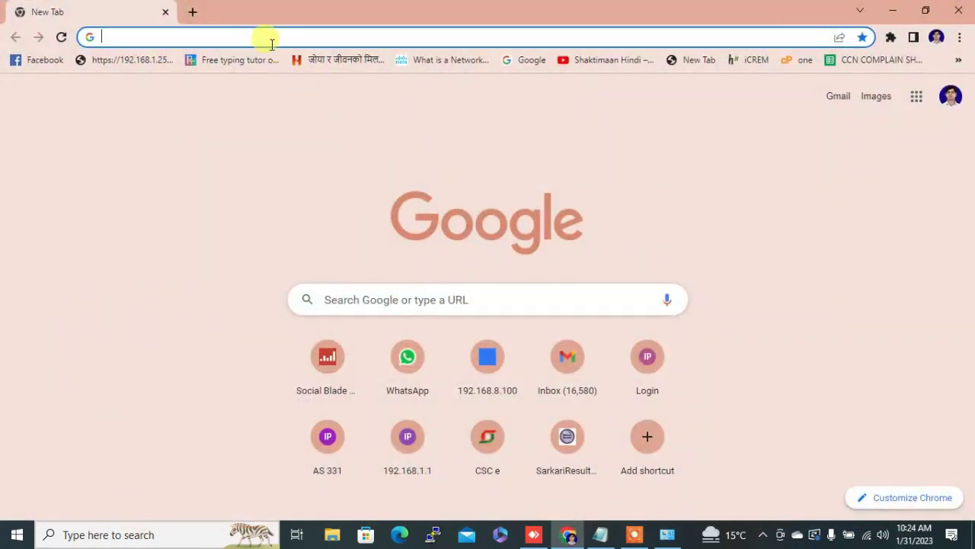
pyautogui.click(261, 37)
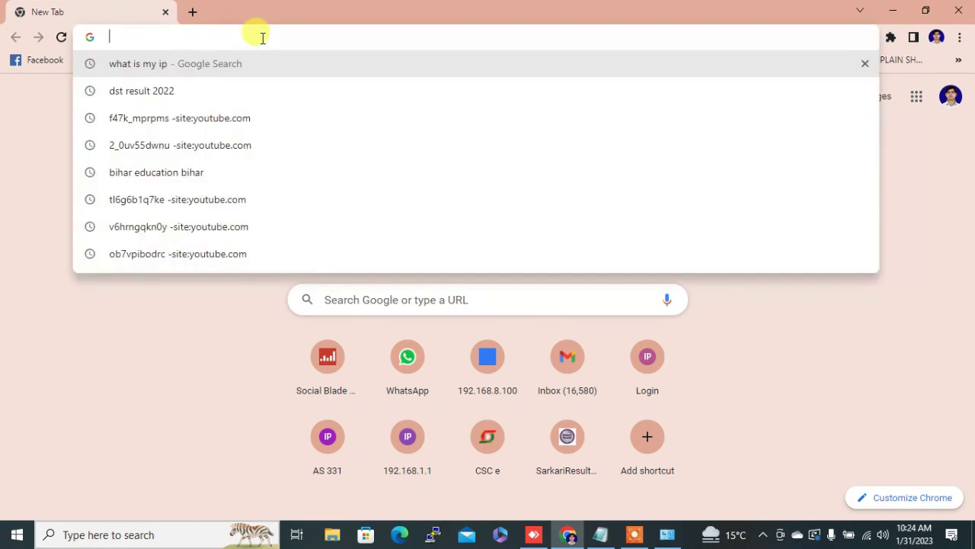
pyautogui.write('19')
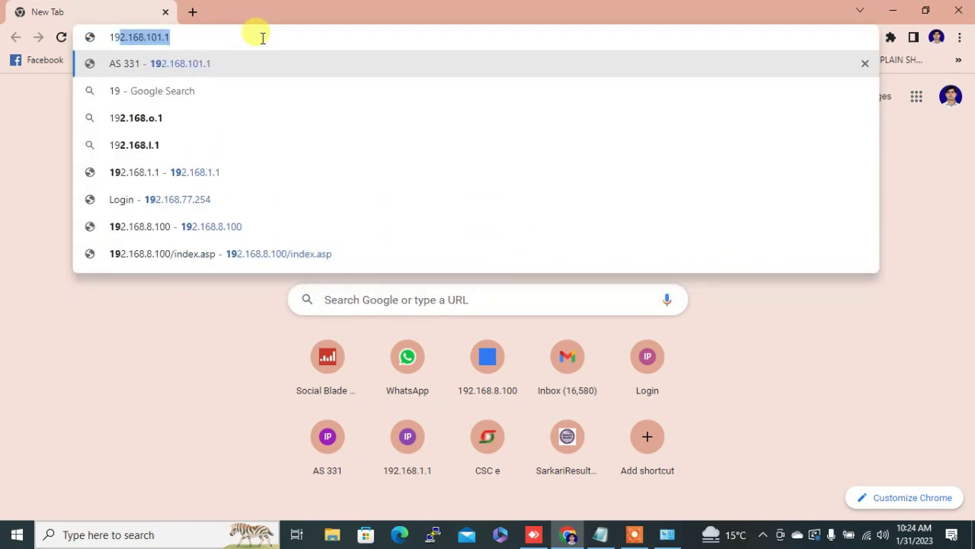
pyautogui.write('2.168.')
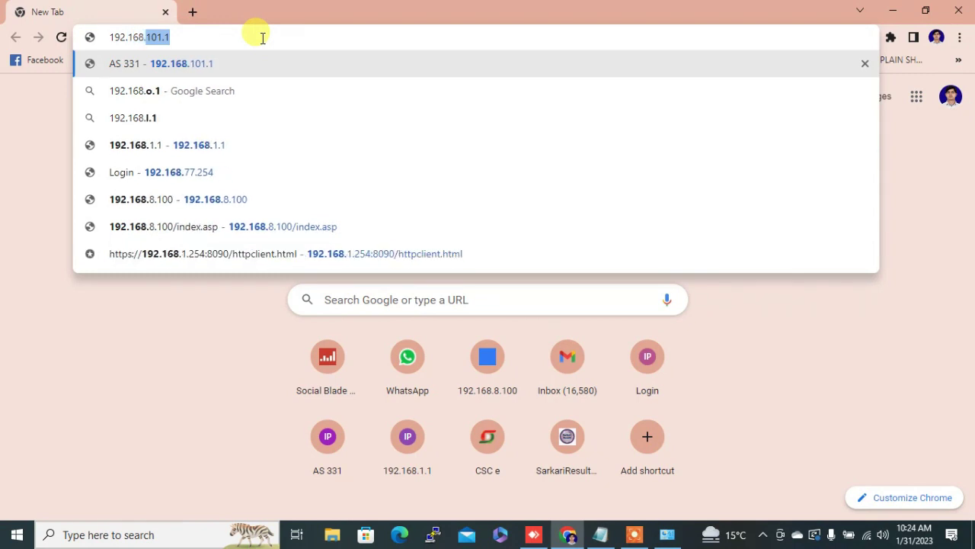
pyautogui.write('77.254')
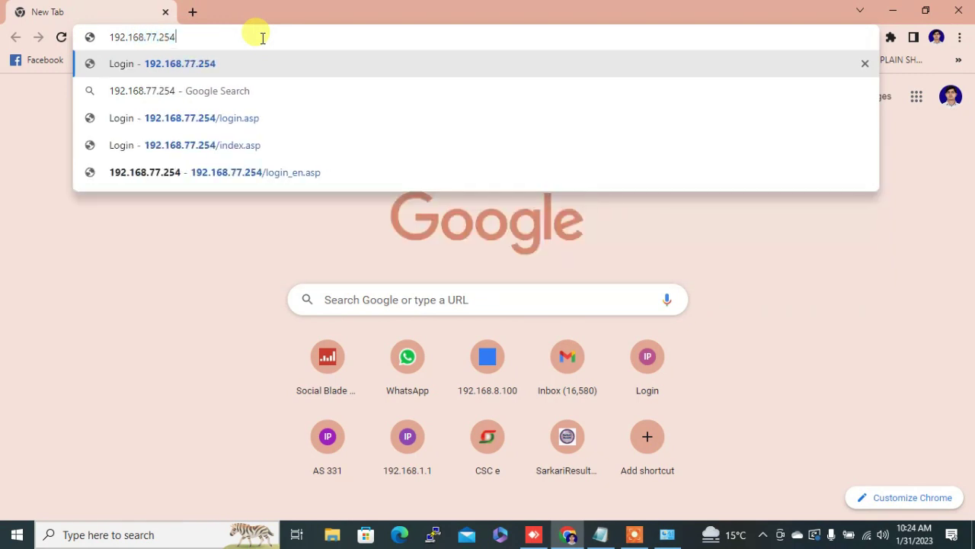
pyautogui.press('Return')
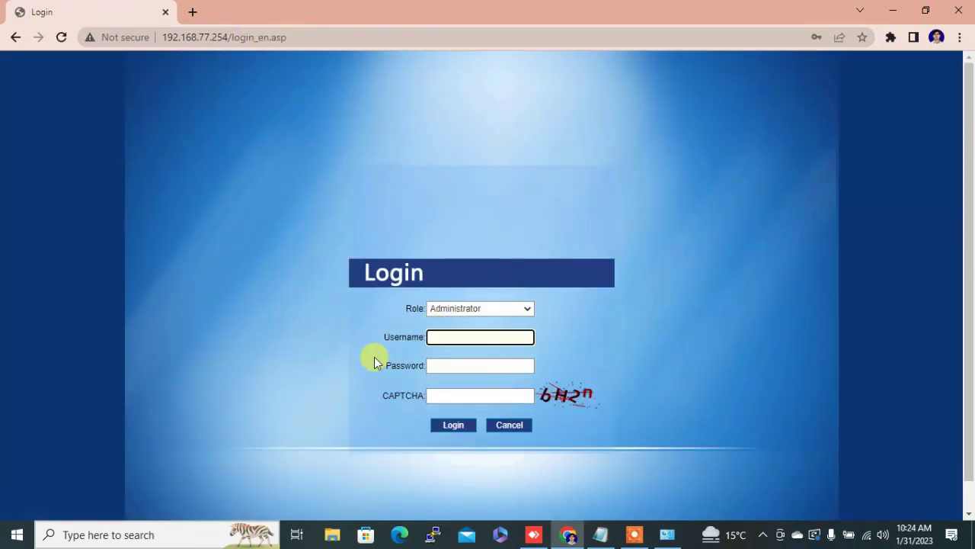
# Step: Log in with the administrator username, password and the CAPTCHA code
pyautogui.click(451, 339)
pyautogui.write('admin')
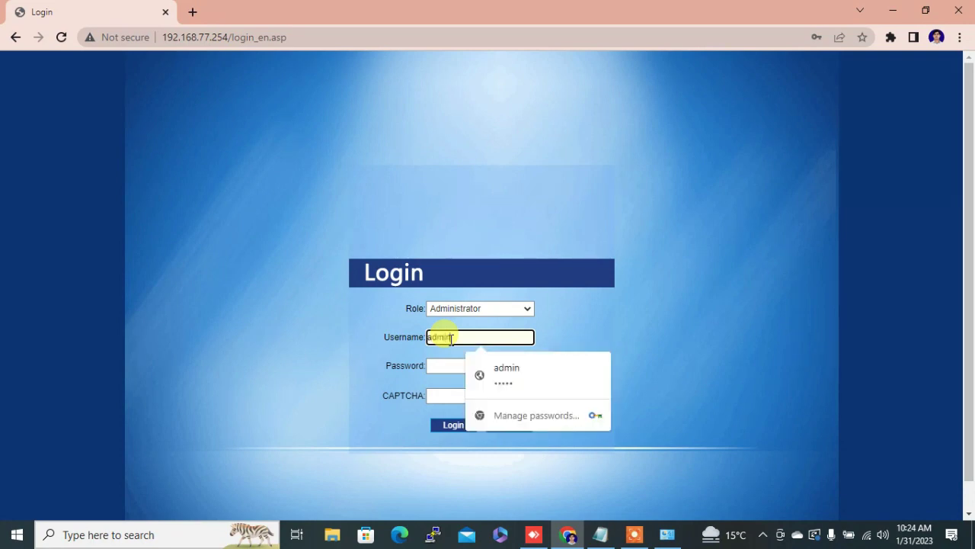
pyautogui.press('Tab')
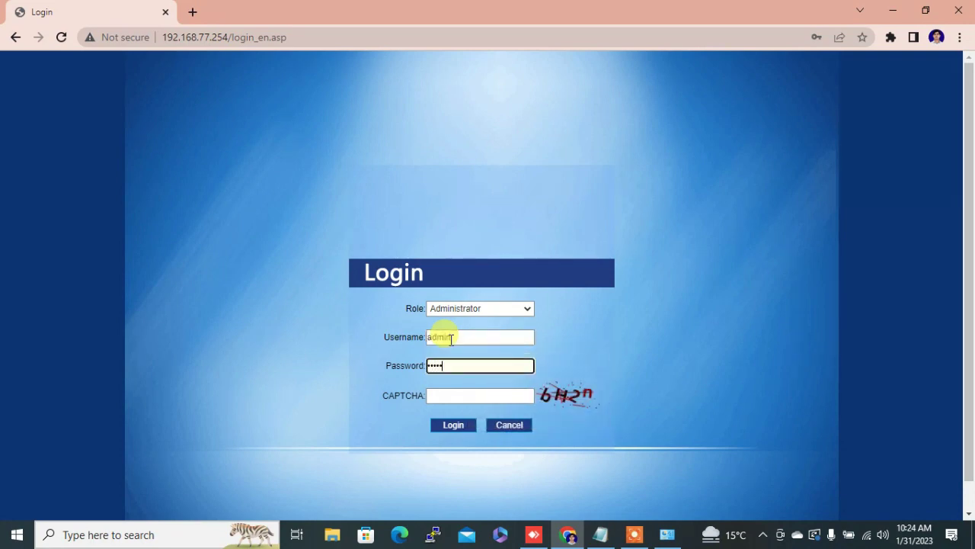
pyautogui.click(451, 393)
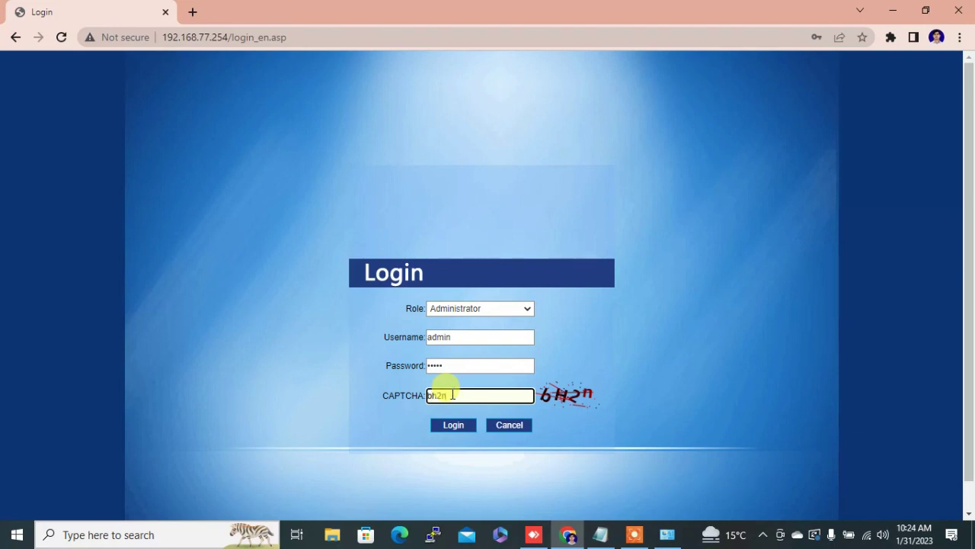
pyautogui.write('6h2n')
pyautogui.click(454, 424)
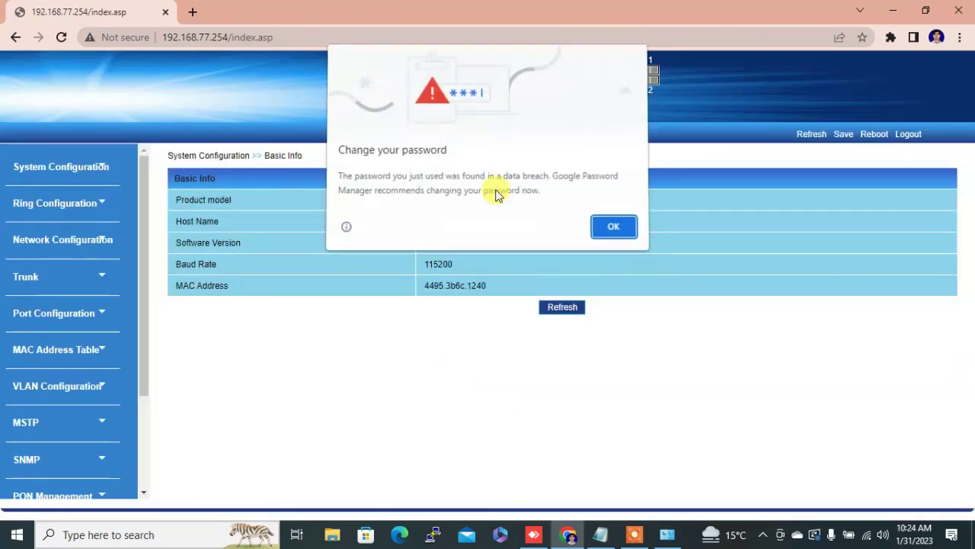
# Step: Dismiss Chrome's password warning and bring up the Notepad IP and VLAN plan notes
pyautogui.click(604, 228)
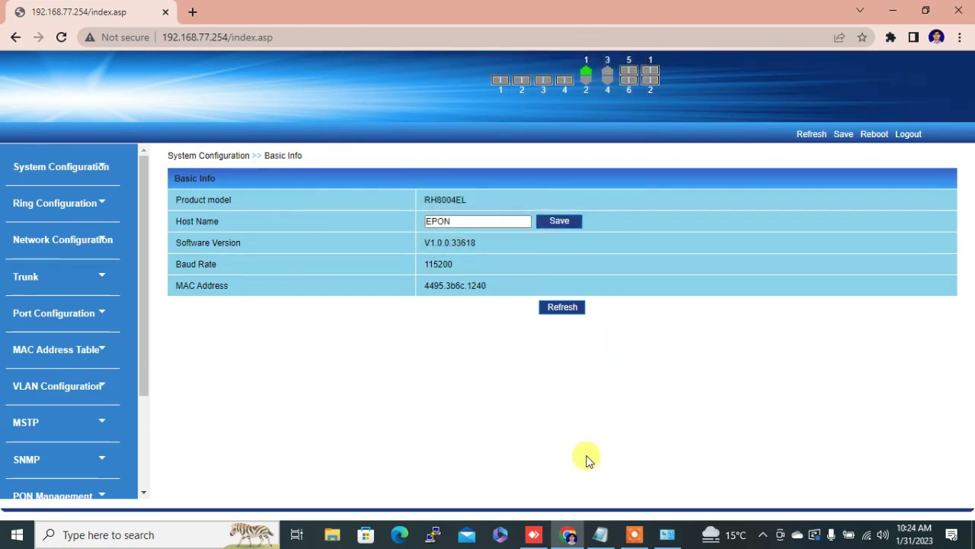
pyautogui.click(600, 536)
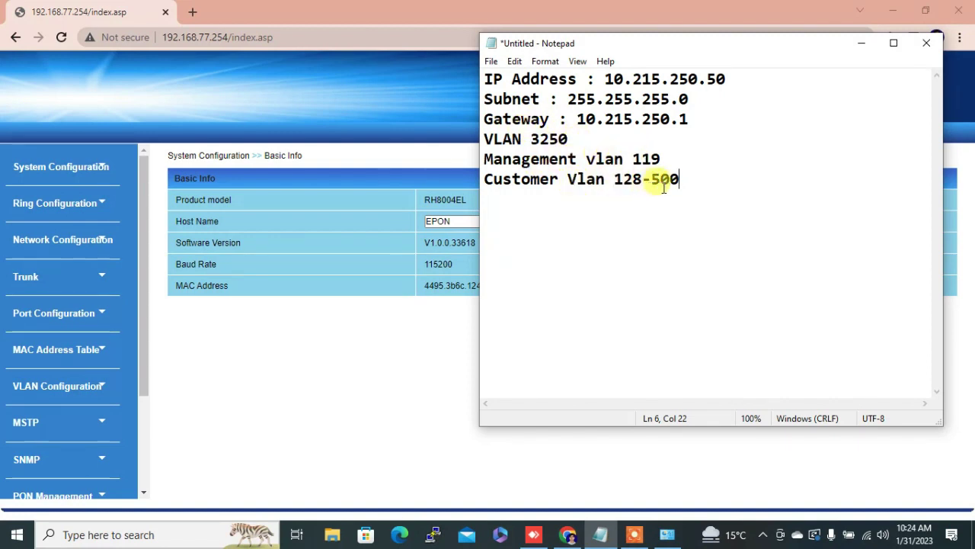
# Step: Close the Notepad notes to return to the OLT Basic Info page
pyautogui.click(856, 46)
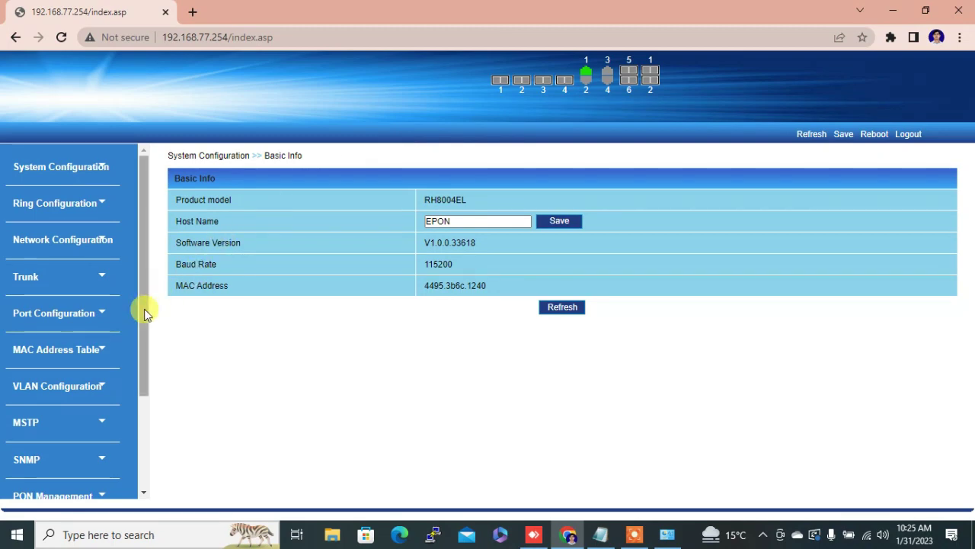
# Step: Add VLAN 119 on the VLAN Configuration page and bring the Notepad VLAN plan back up
pyautogui.scroll(-1, 142, 313)
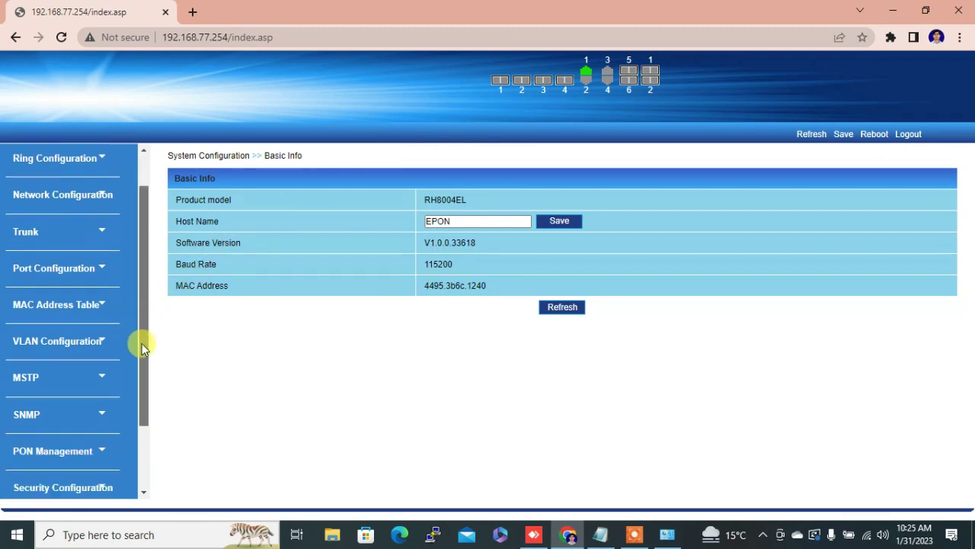
pyautogui.click(96, 340)
pyautogui.click(53, 385)
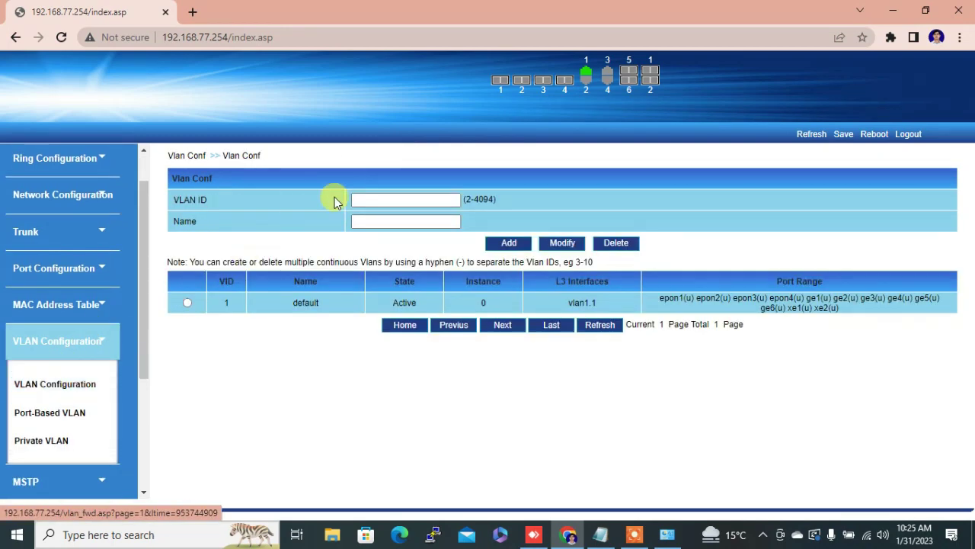
pyautogui.click(361, 199)
pyautogui.write('119')
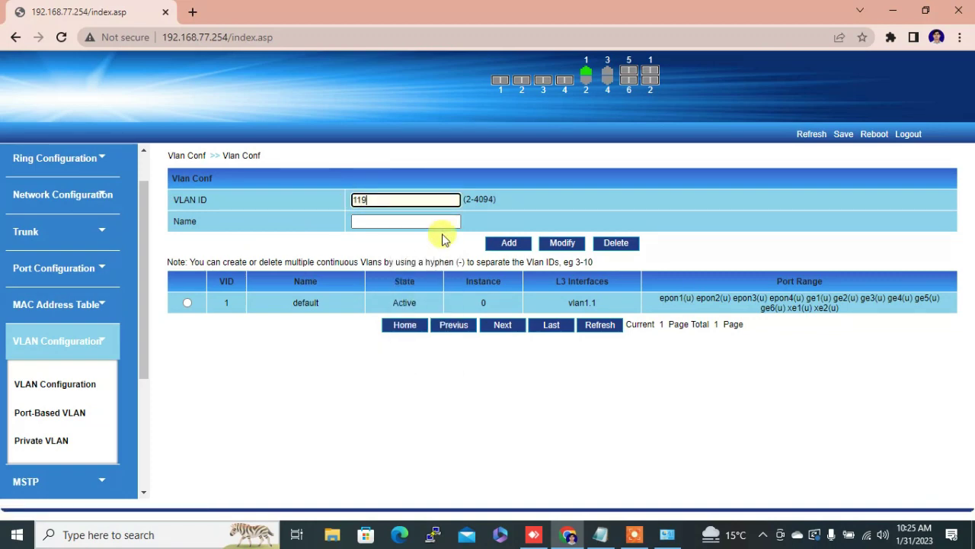
pyautogui.click(501, 246)
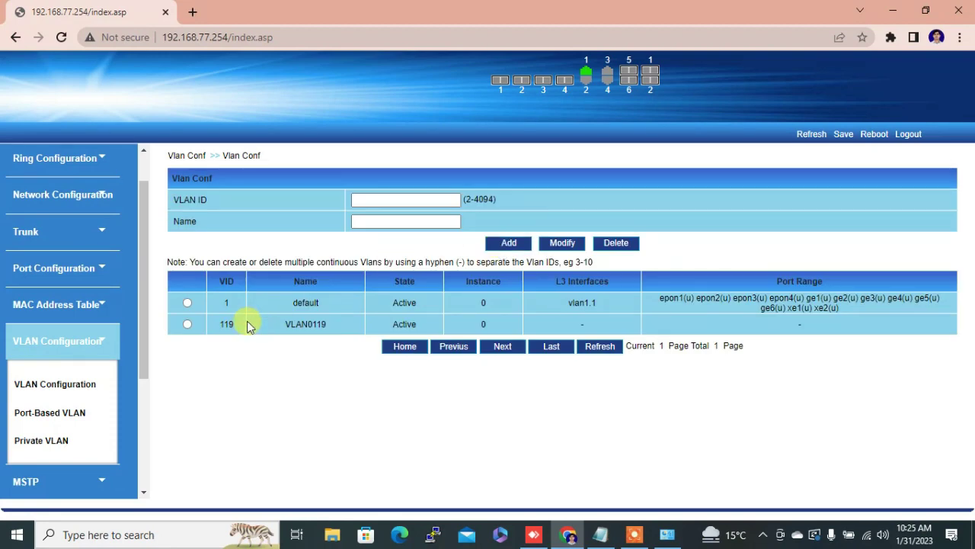
pyautogui.click(601, 535)
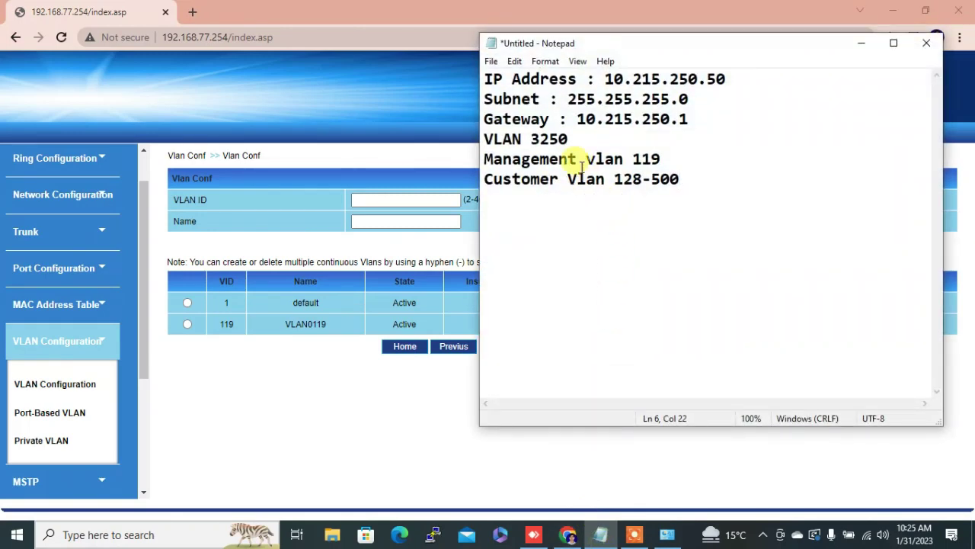
# Step: Add VLAN 3250 and the customer VLAN range 128-500
pyautogui.click(384, 201)
pyautogui.write('32')
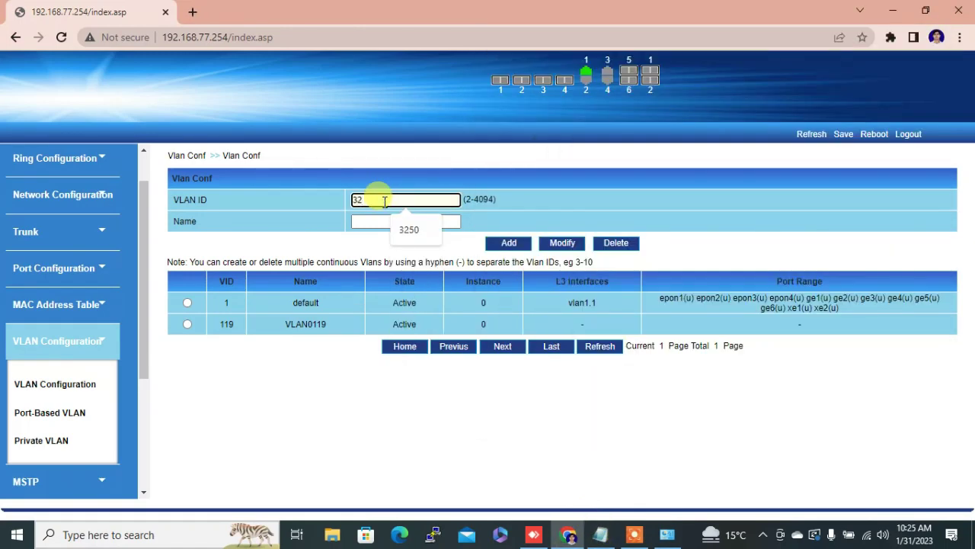
pyautogui.write('50')
pyautogui.click(505, 244)
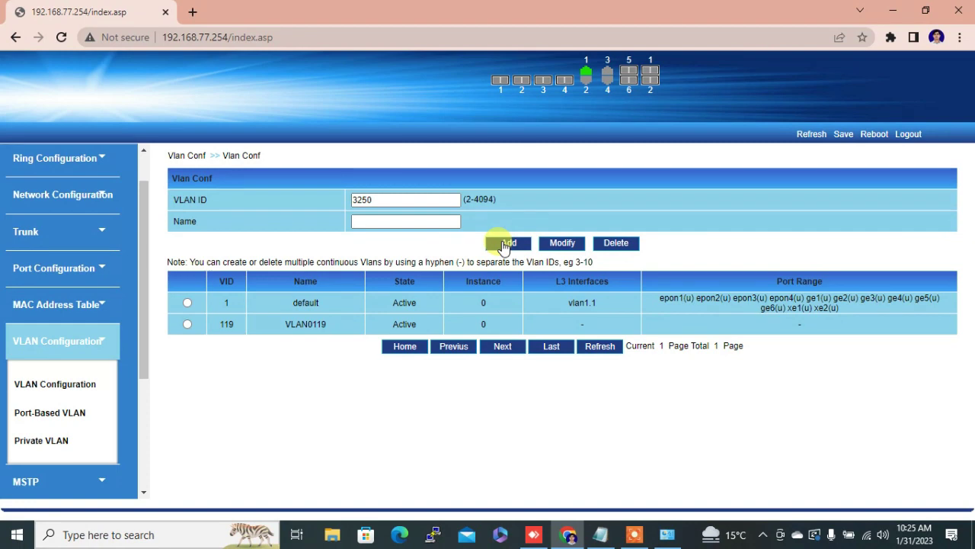
pyautogui.click(387, 196)
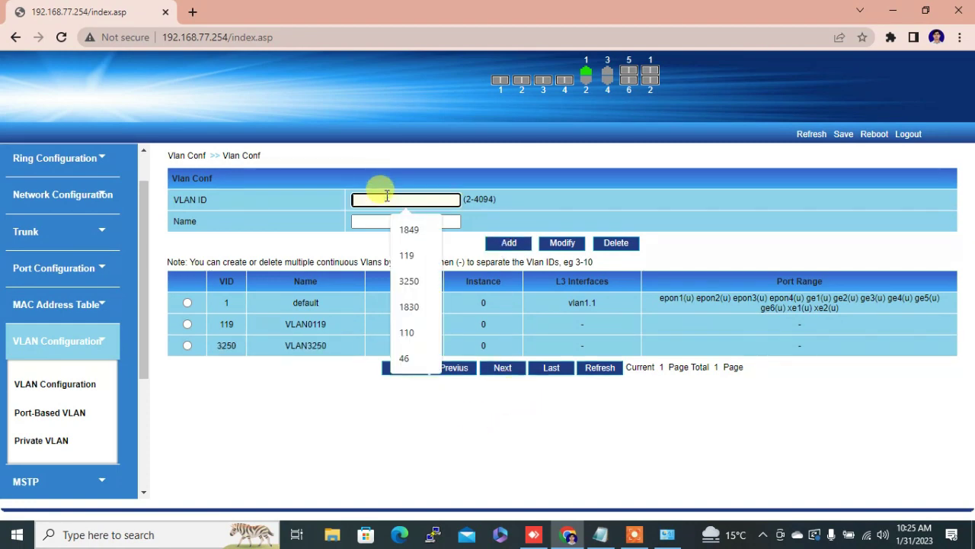
pyautogui.write('128')
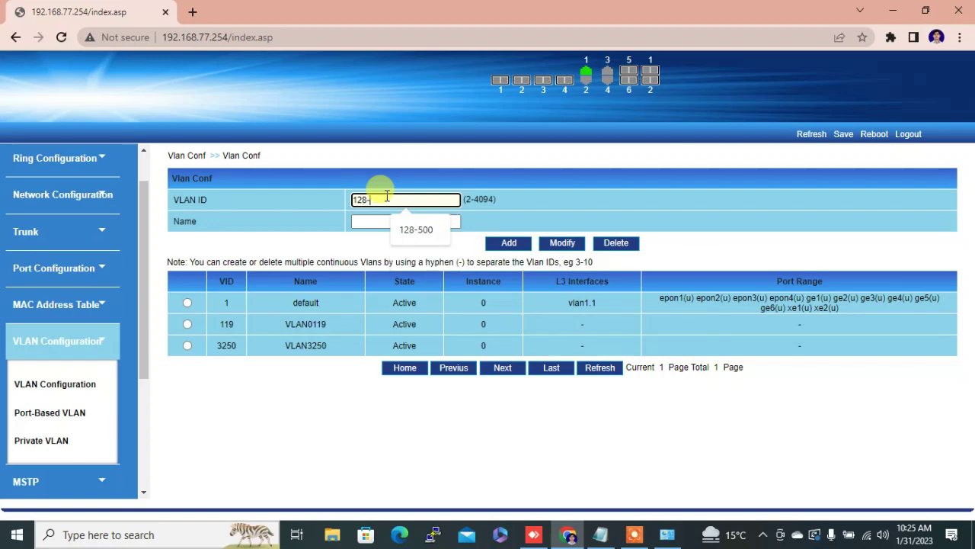
pyautogui.write('-500')
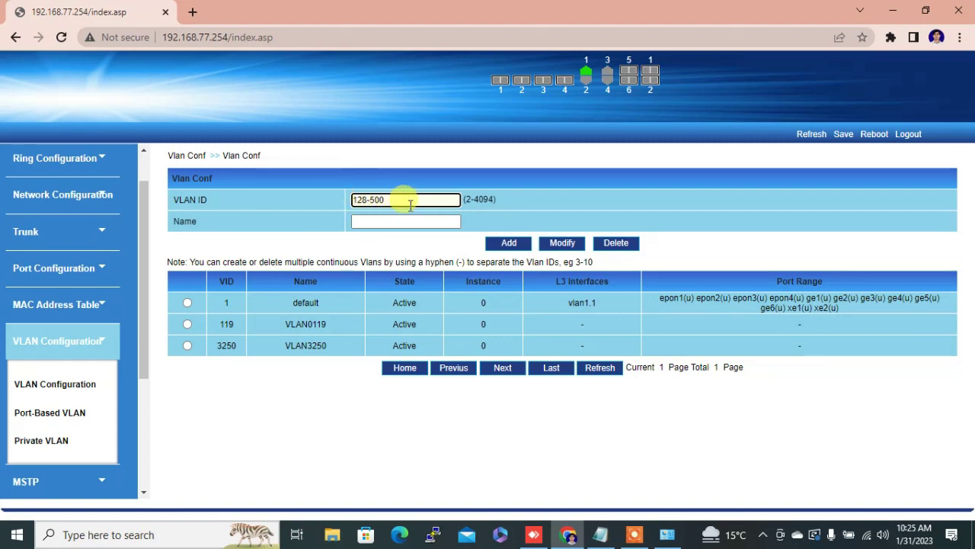
pyautogui.click(500, 243)
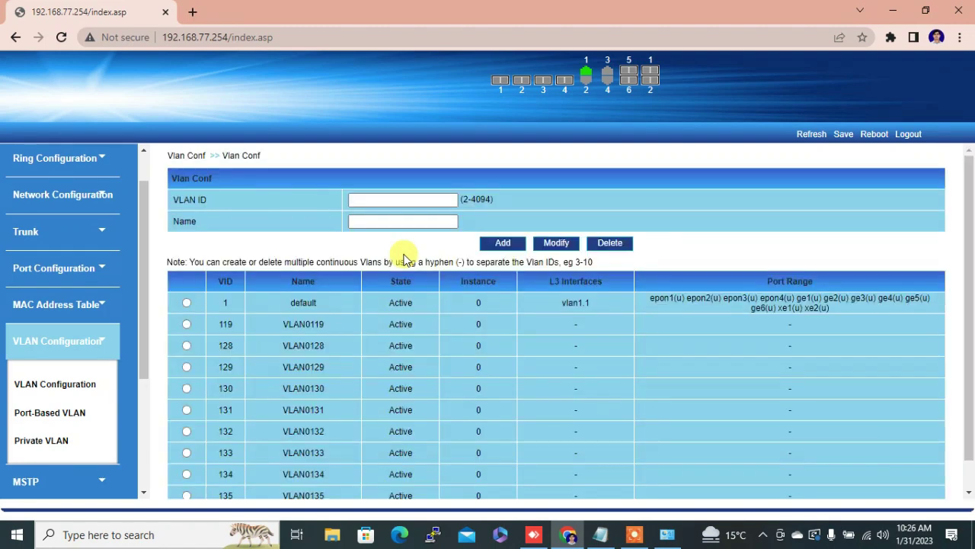
# Step: Add VLANs 1830 and 1849 to the VLAN list
pyautogui.click(370, 200)
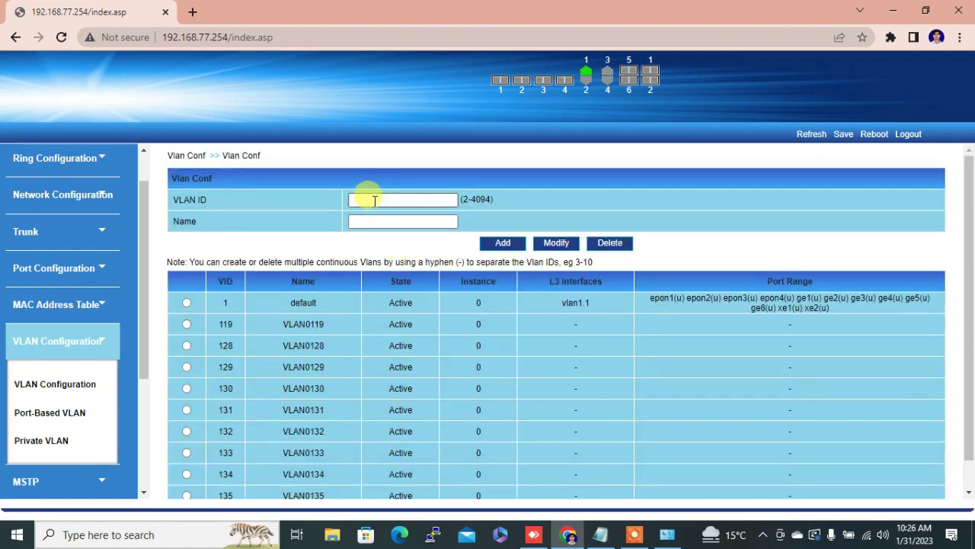
pyautogui.write('183')
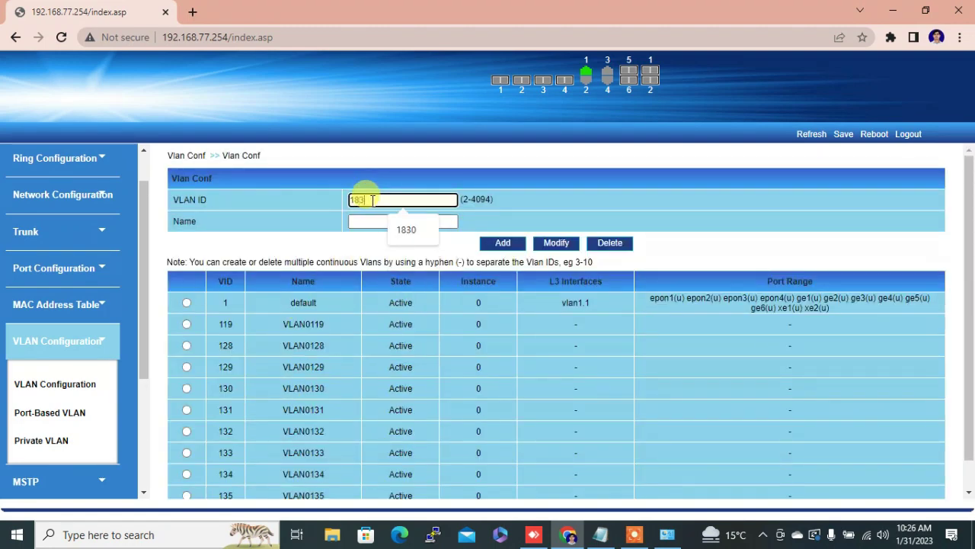
pyautogui.write('0')
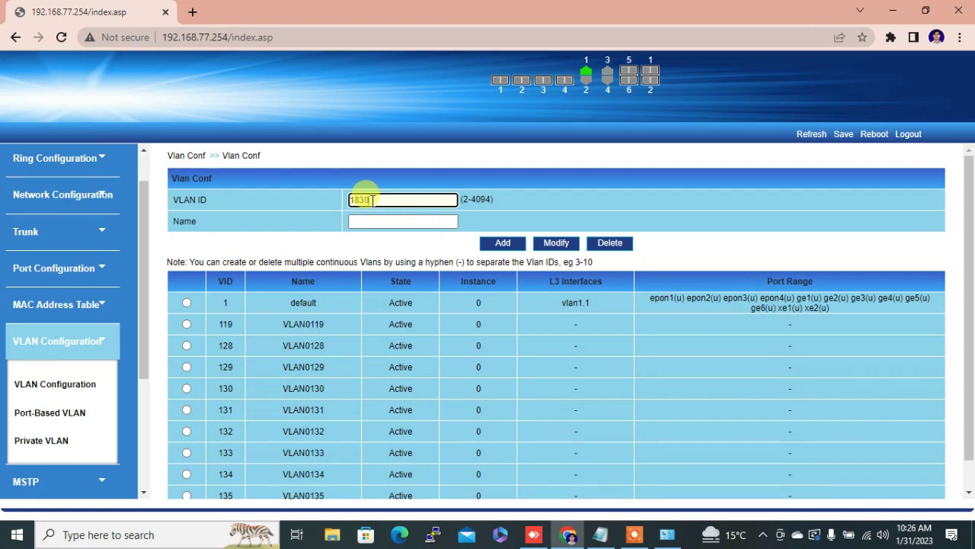
pyautogui.click(501, 245)
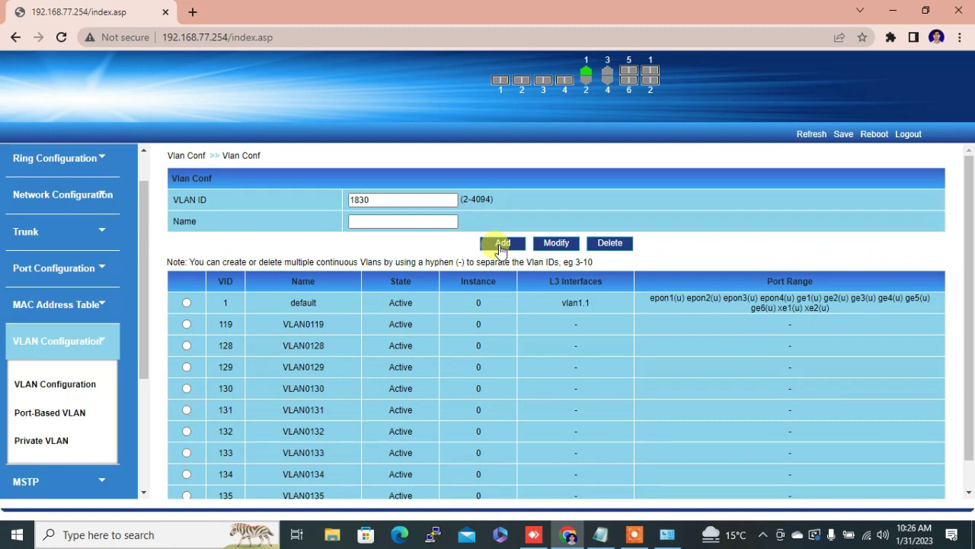
pyautogui.click(500, 246)
pyautogui.click(356, 199)
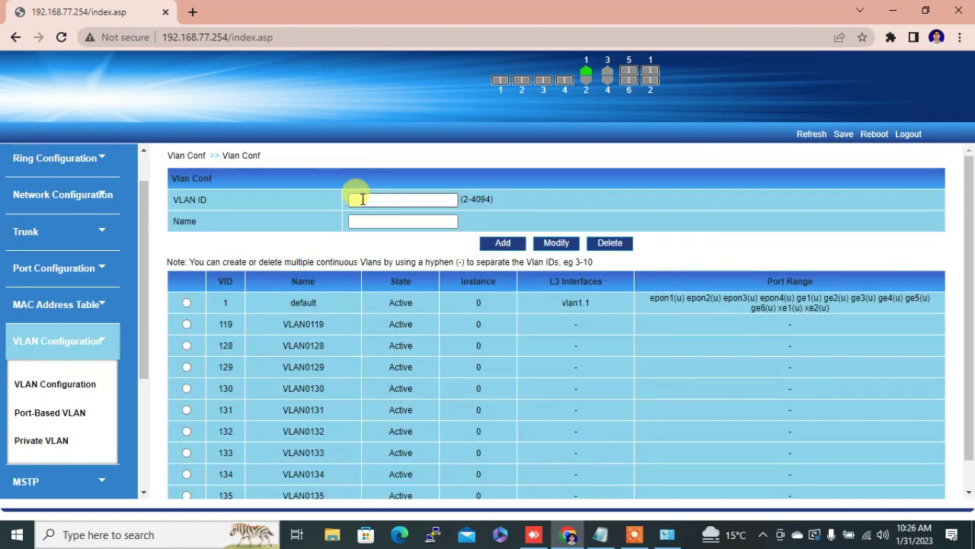
pyautogui.write('1849')
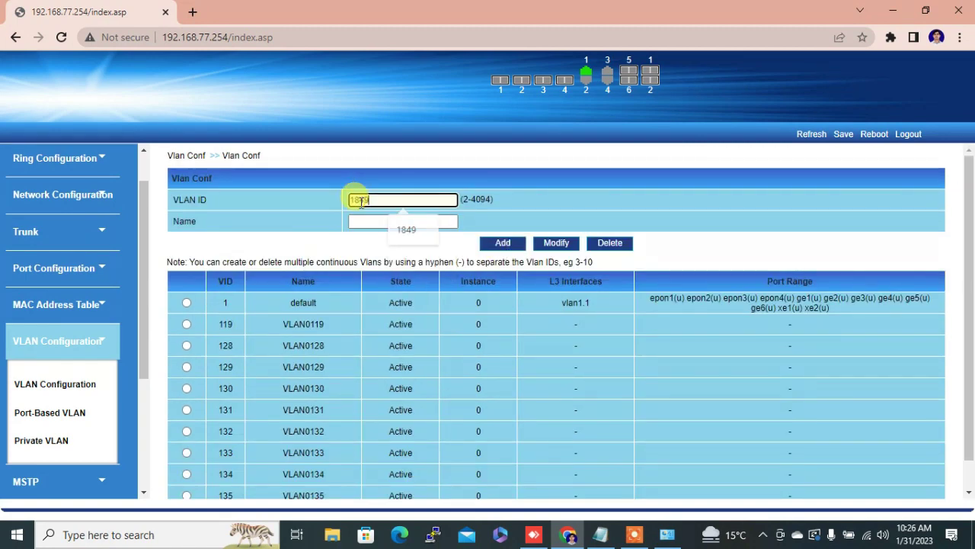
pyautogui.click(500, 243)
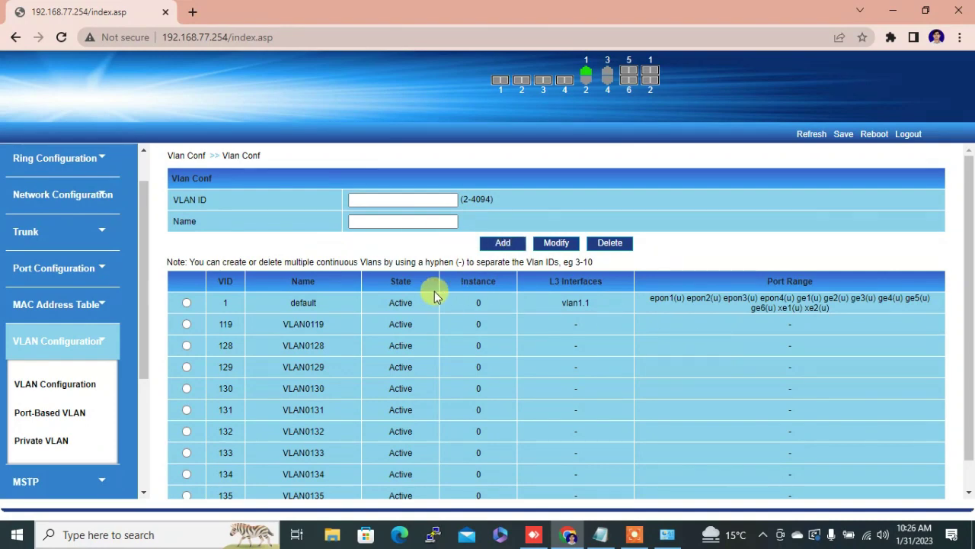
pyautogui.moveTo(966, 298); pyautogui.dragTo(972, 364)
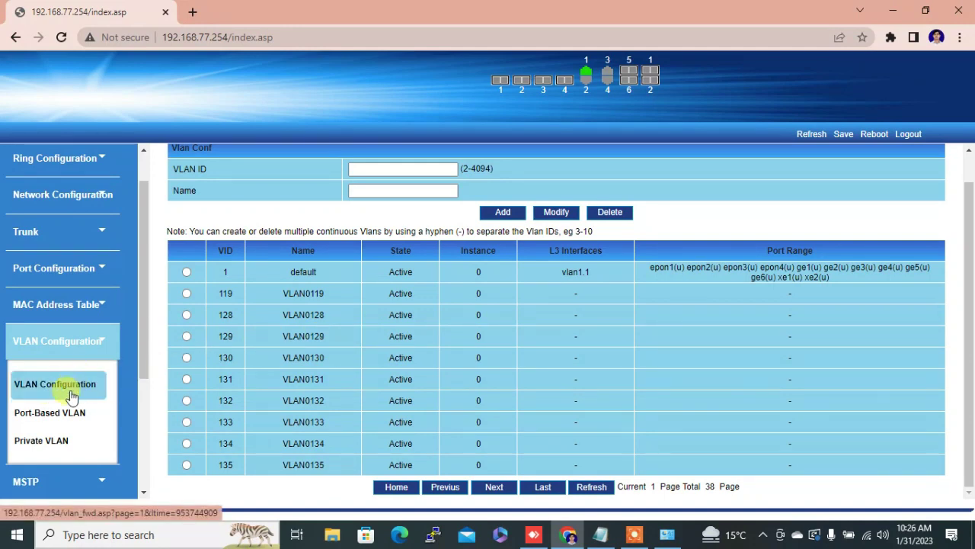
# Step: On the Port-Based VLAN page, select ports epon1 through epon4 and ge1
pyautogui.click(55, 418)
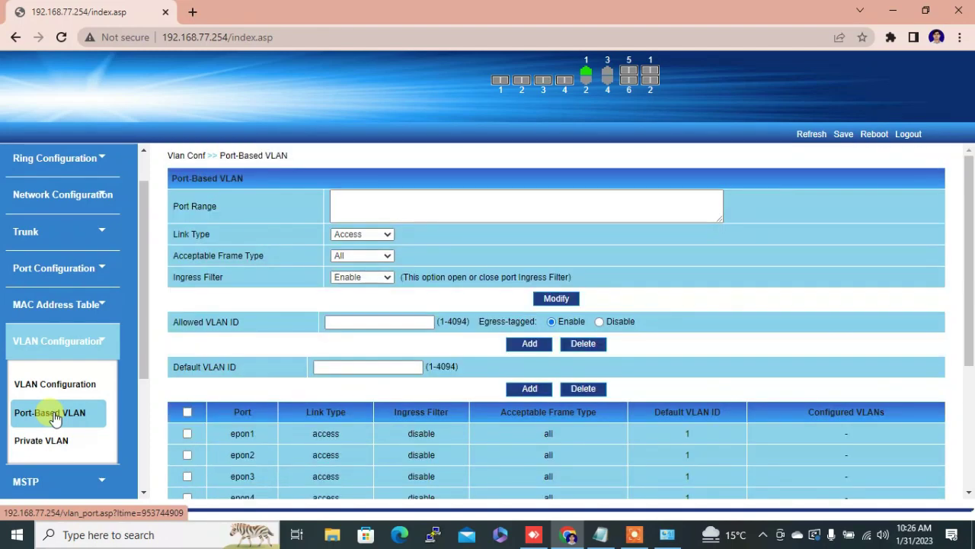
pyautogui.moveTo(971, 333)
pyautogui.mouseDown()
pyautogui.moveTo(972, 350)
pyautogui.moveTo(970, 337)
pyautogui.mouseUp()
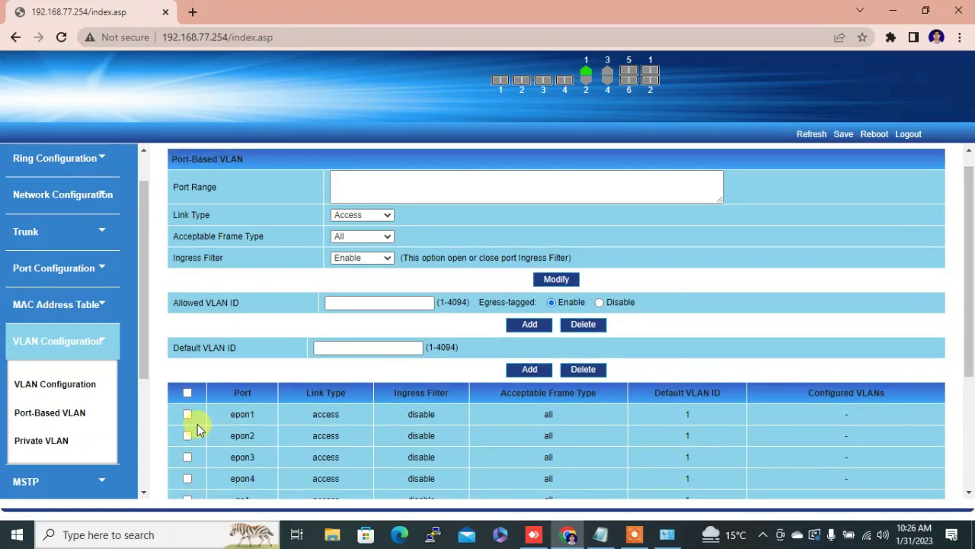
pyautogui.click(187, 415)
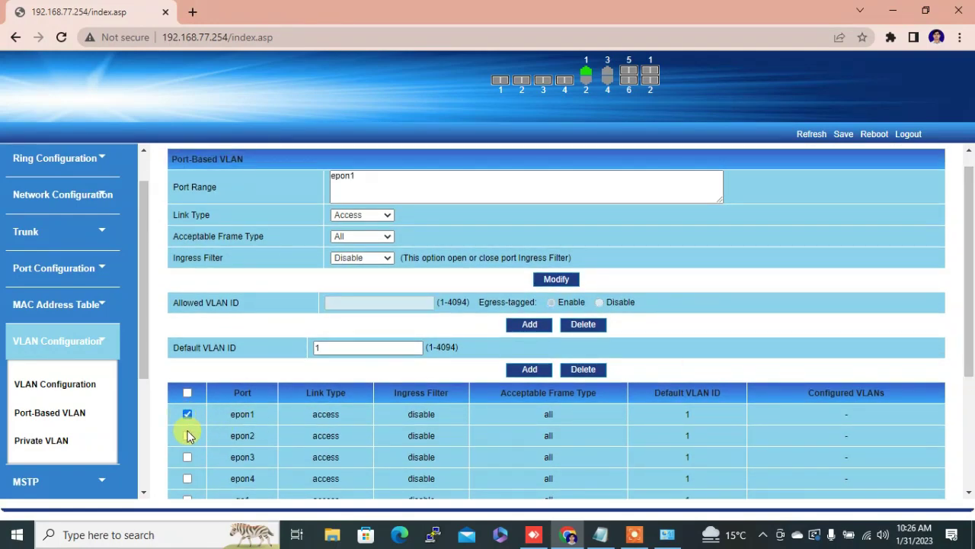
pyautogui.click(187, 435)
pyautogui.click(188, 456)
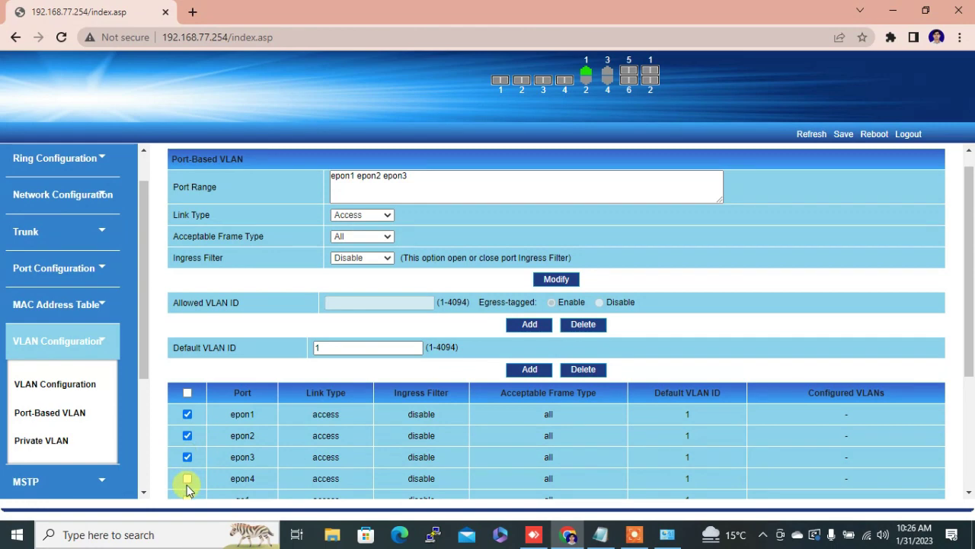
pyautogui.click(187, 478)
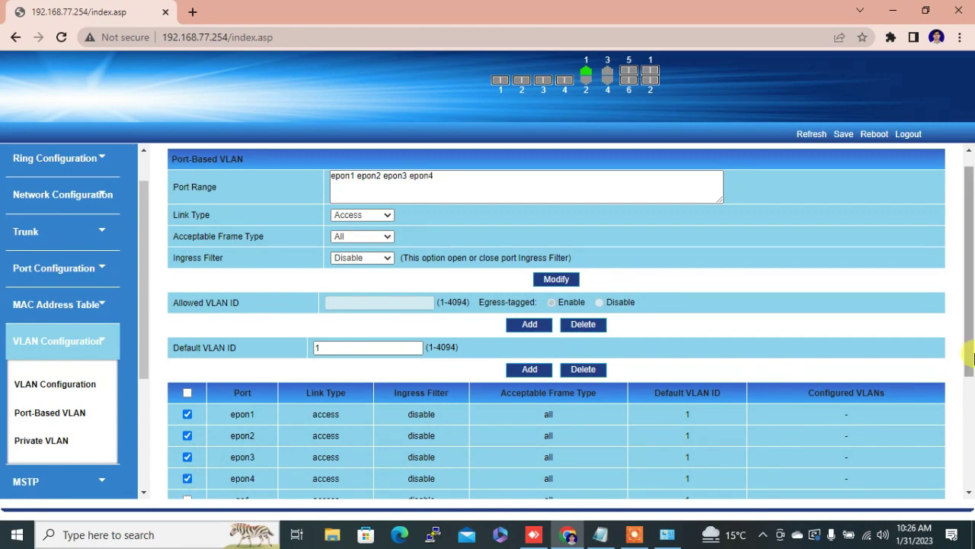
pyautogui.moveTo(969, 359); pyautogui.dragTo(969, 410)
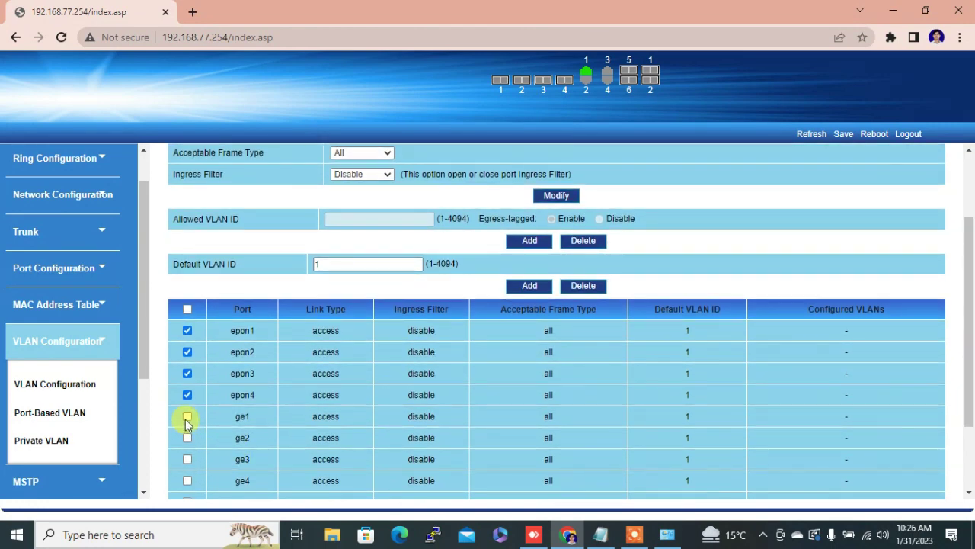
pyautogui.click(187, 417)
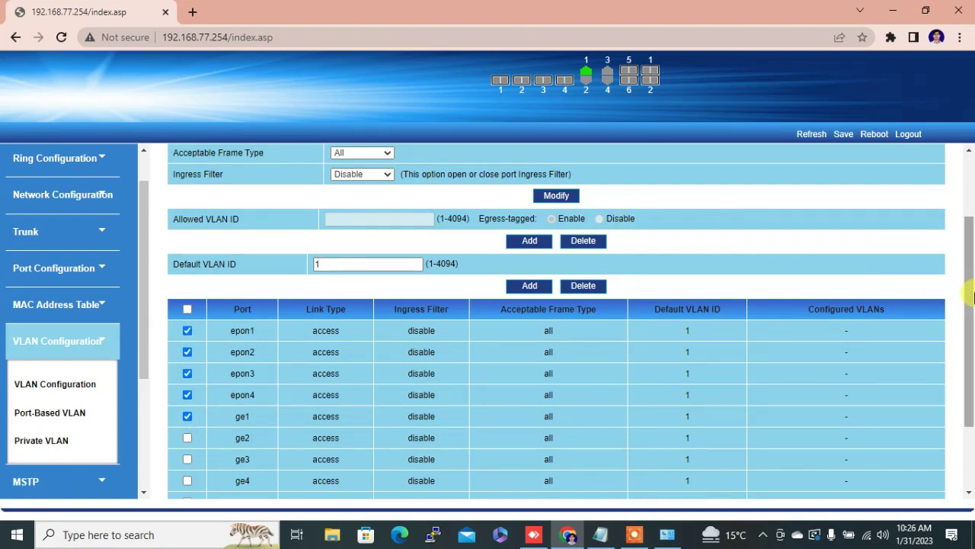
# Step: Change the selected ports' link type to Hybrid and apply it
pyautogui.scroll(1, 969, 282)
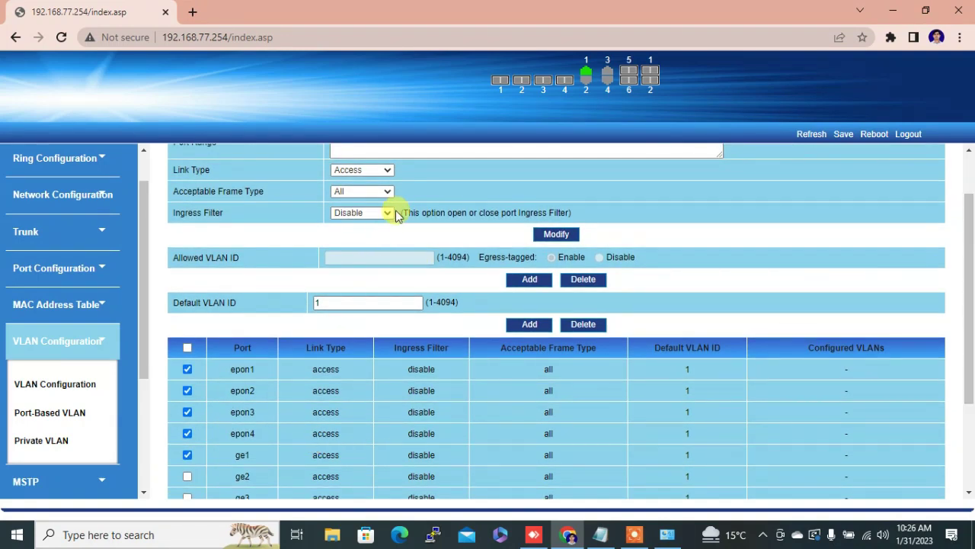
pyautogui.click(387, 170)
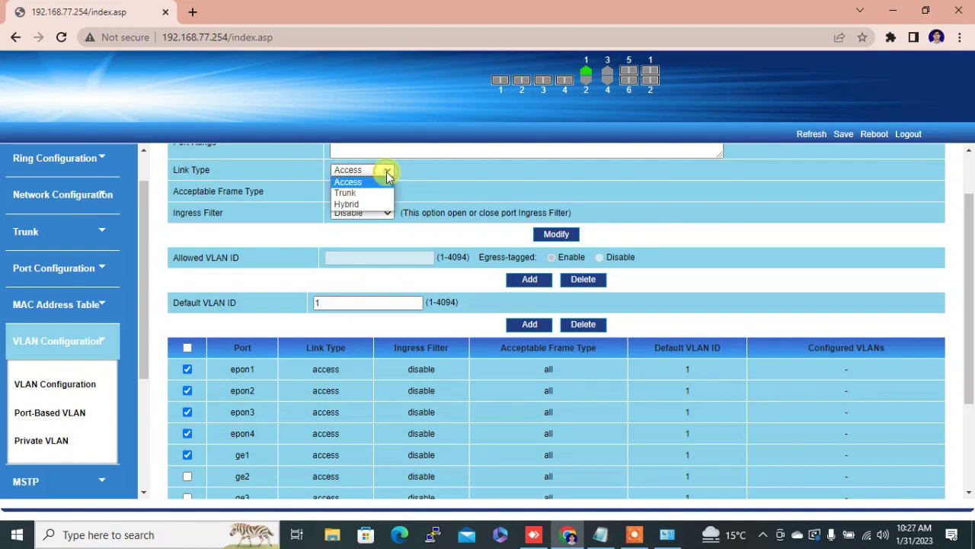
pyautogui.click(347, 204)
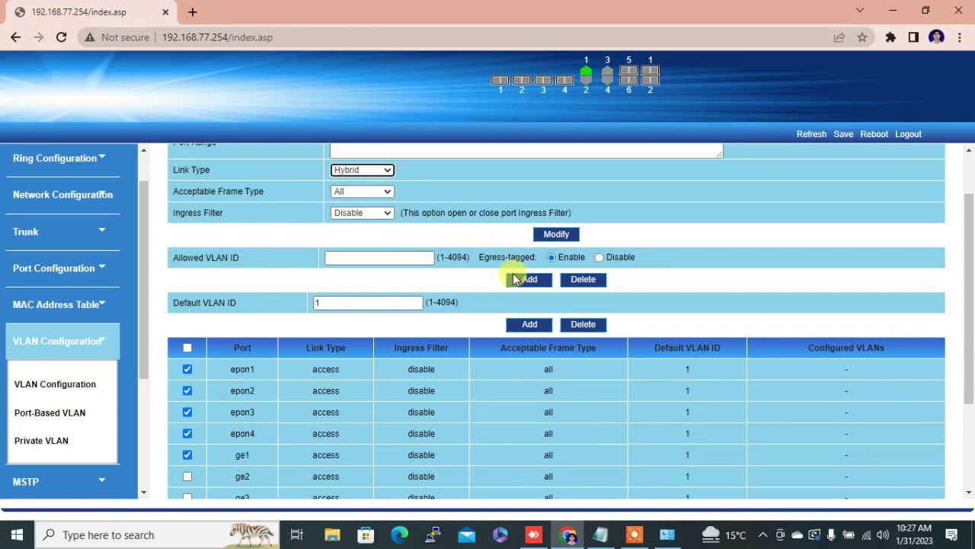
pyautogui.click(554, 235)
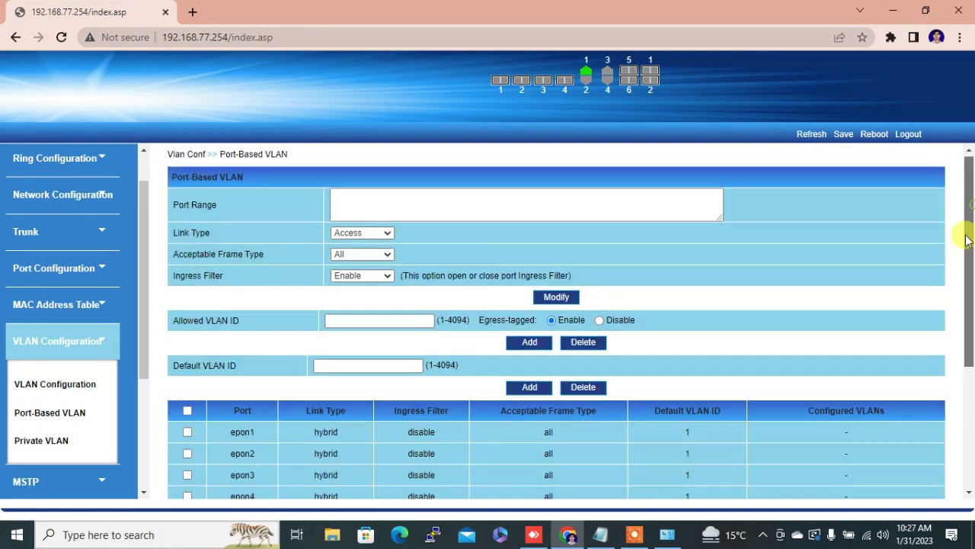
# Step: Select ports epon1 through epon4 and ge1 for VLAN membership
pyautogui.scroll(-2, 966, 238)
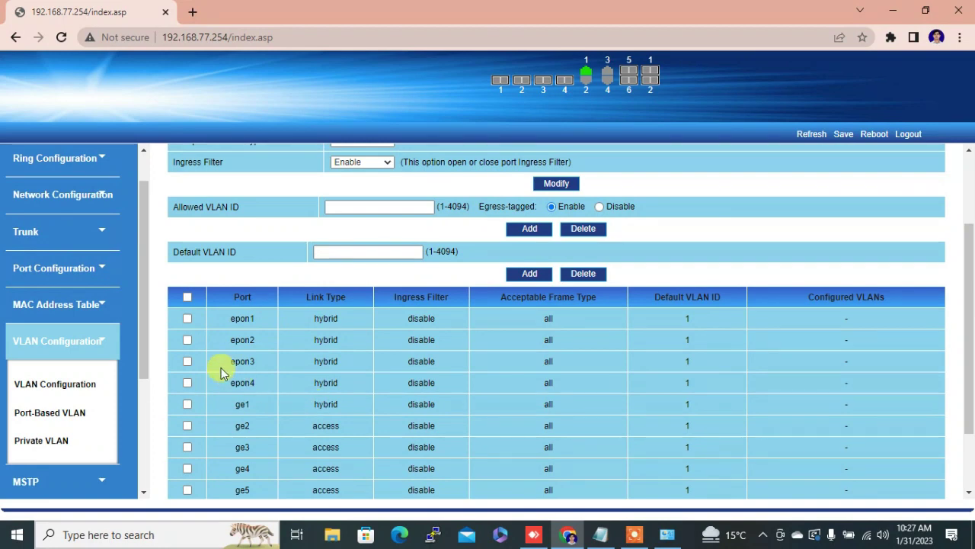
pyautogui.click(187, 318)
pyautogui.click(186, 340)
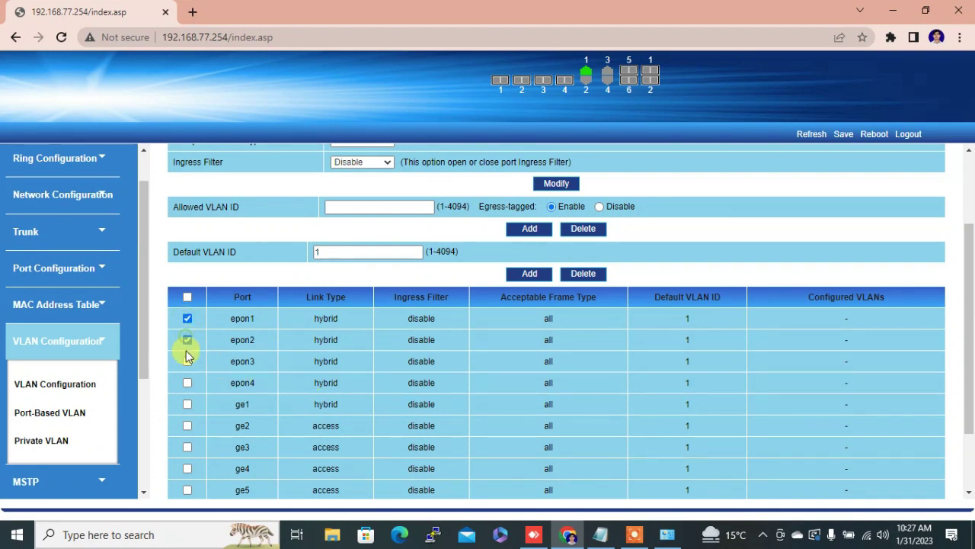
pyautogui.click(188, 361)
pyautogui.click(187, 383)
pyautogui.click(188, 403)
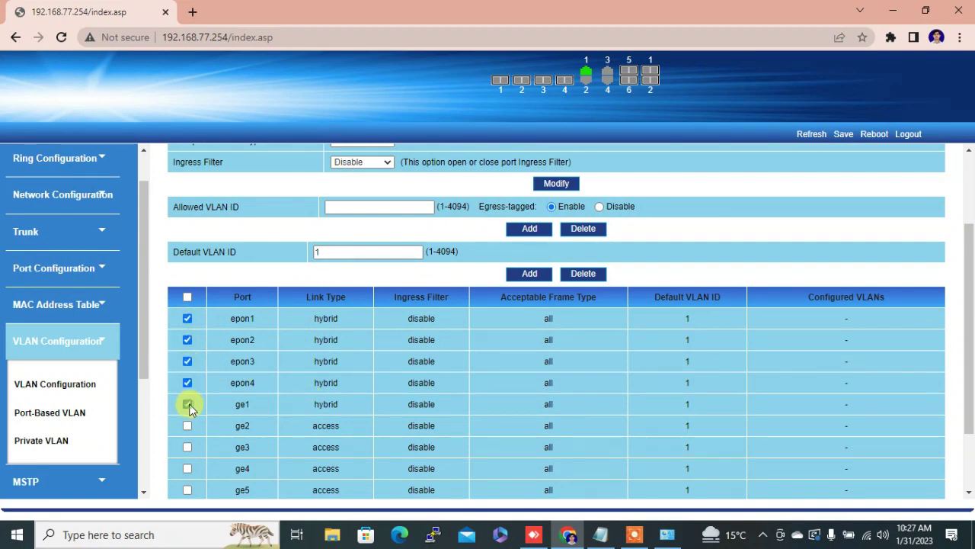
pyautogui.scroll(2, 969, 328)
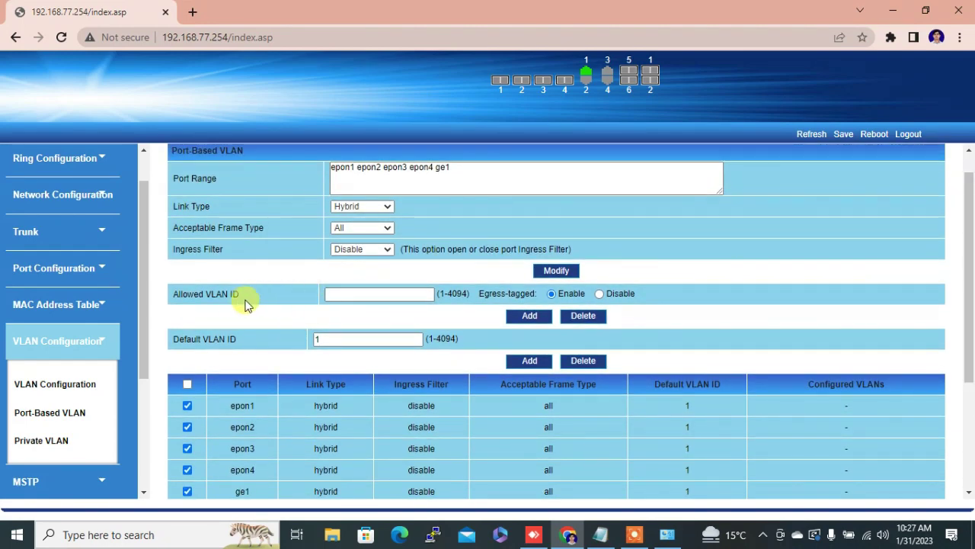
# Step: Allow VLANs 119,128-500,1250,1830 on the selected ports and add them
pyautogui.click(335, 293)
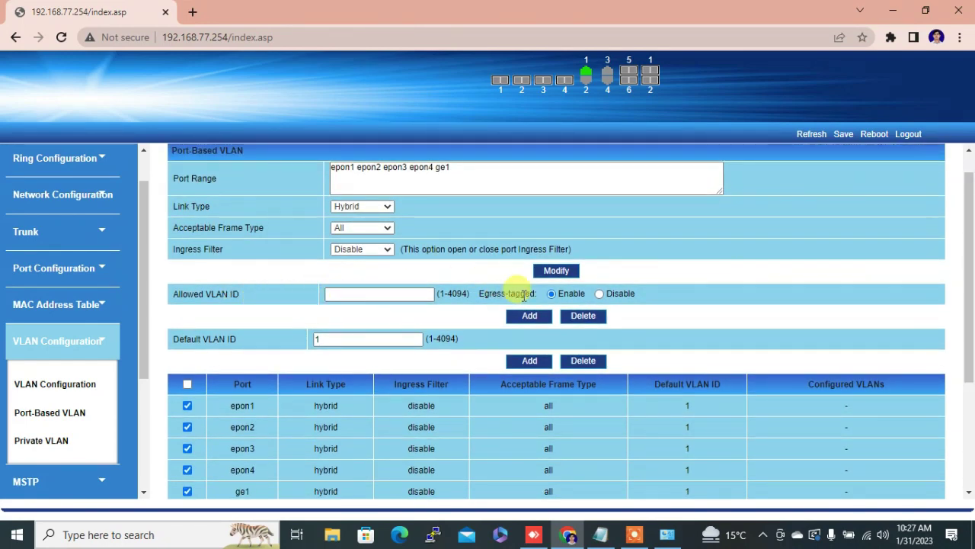
pyautogui.click(379, 293)
pyautogui.write('11')
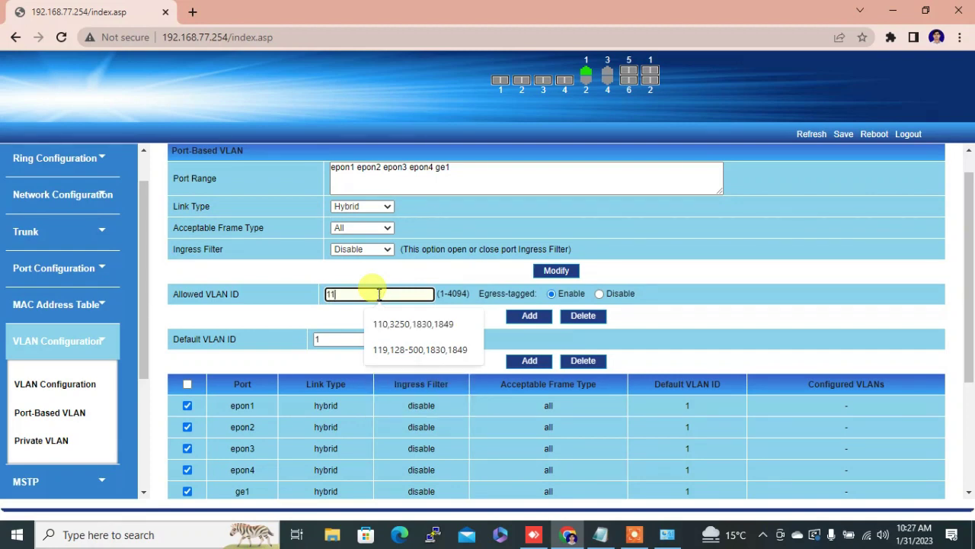
pyautogui.write('9')
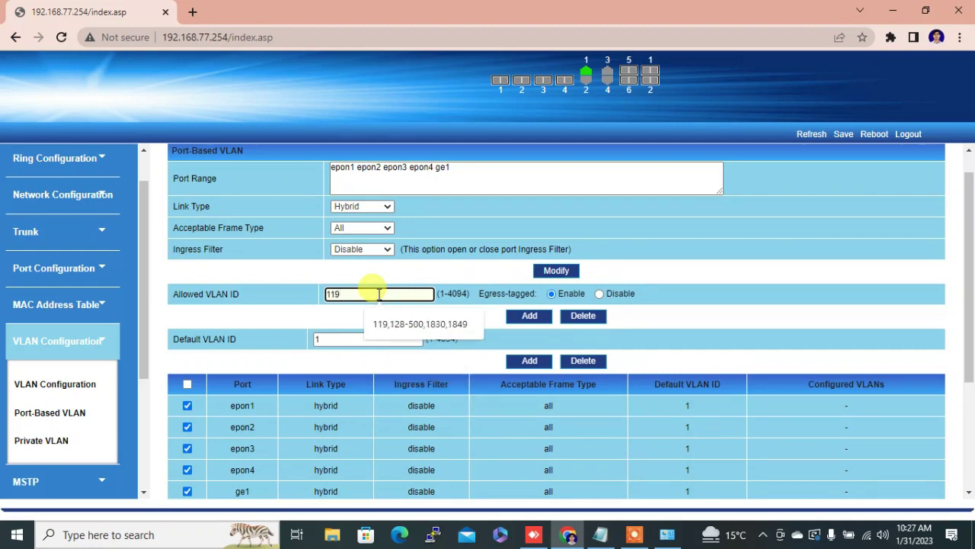
pyautogui.write(',128')
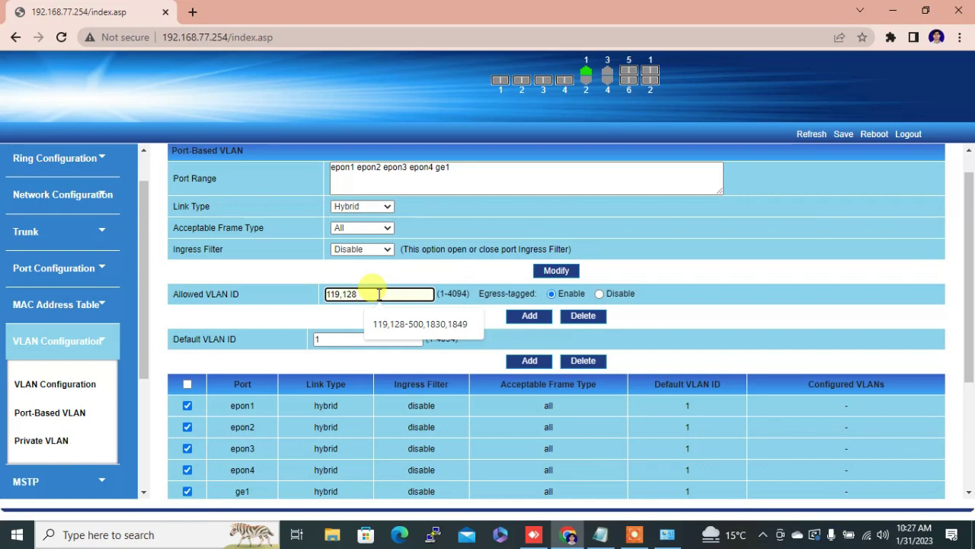
pyautogui.write('-500')
pyautogui.write(',12')
pyautogui.write('50,18')
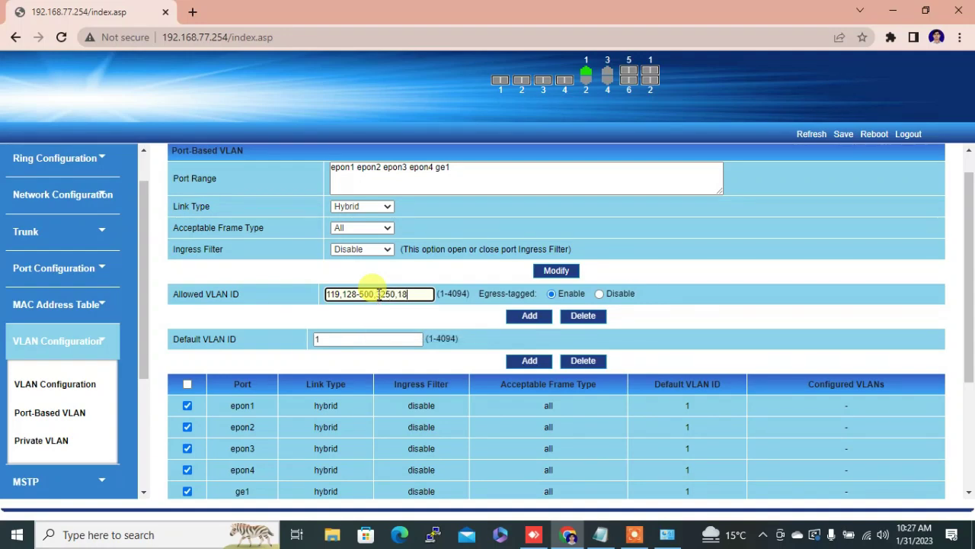
pyautogui.write('30')
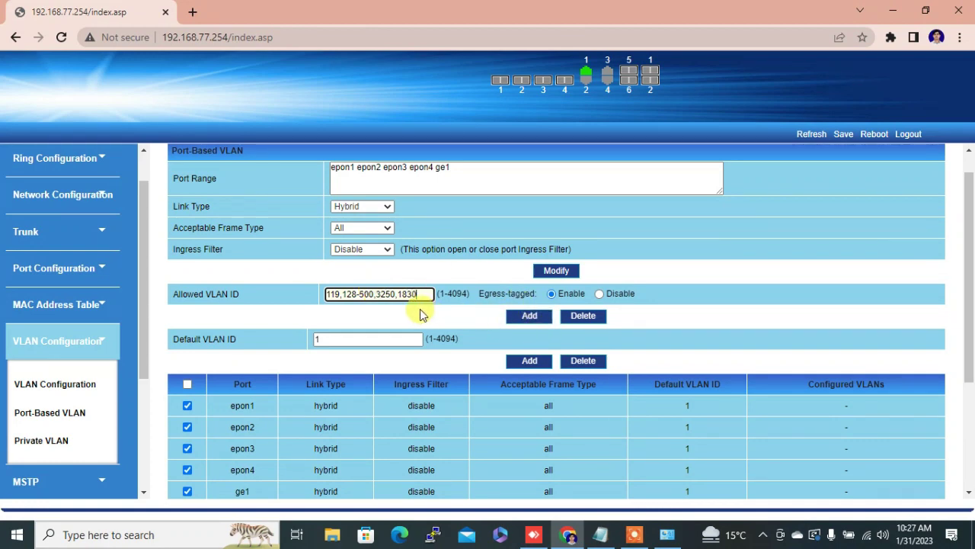
pyautogui.click(525, 320)
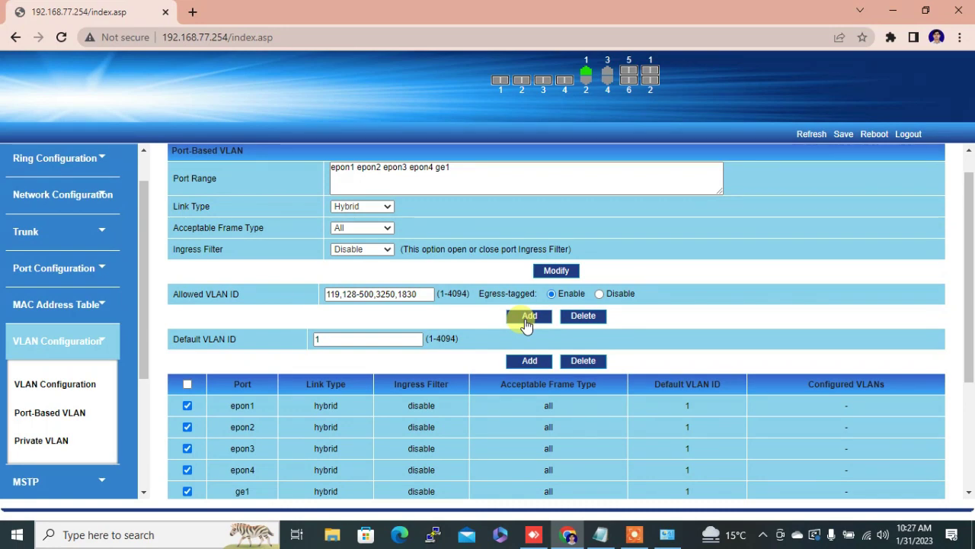
pyautogui.click(525, 320)
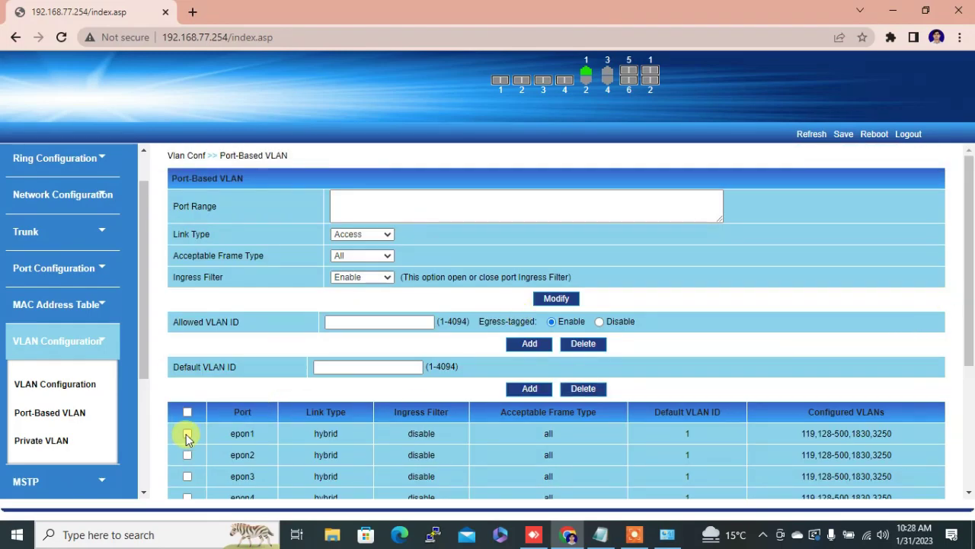
# Step: Select ports epon1–epon4 and ge1 and add 1849 as their allowed VLAN ID
pyautogui.click(187, 434)
pyautogui.click(186, 455)
pyautogui.click(186, 476)
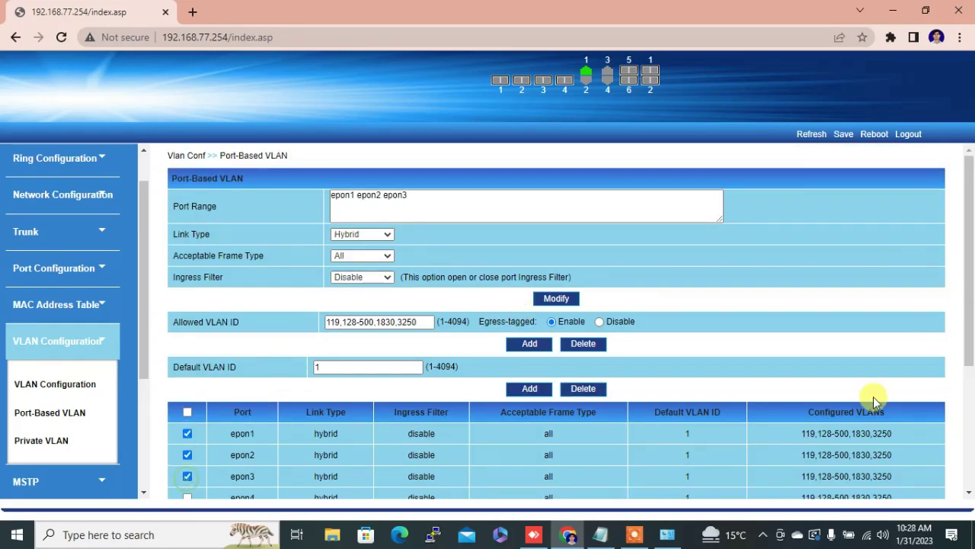
pyautogui.moveTo(966, 328); pyautogui.dragTo(966, 390)
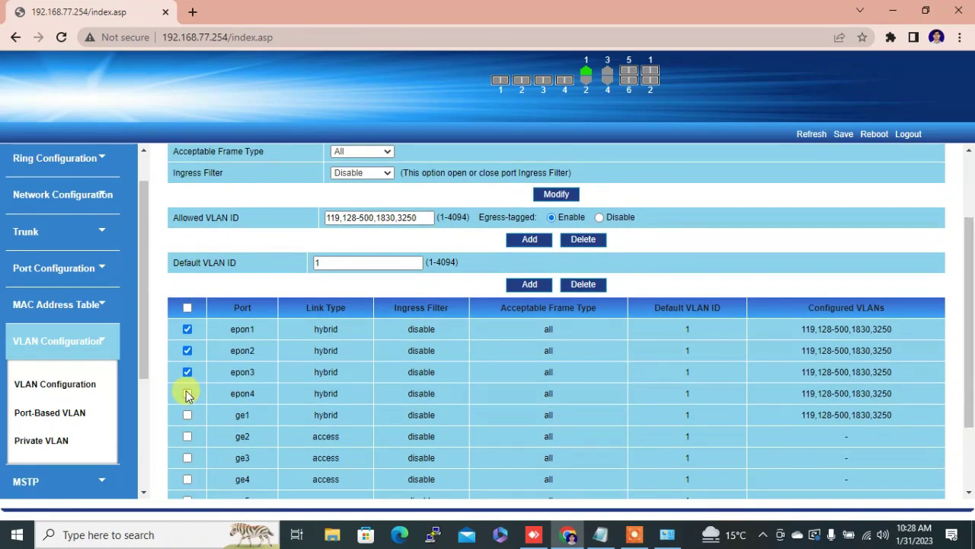
pyautogui.click(187, 393)
pyautogui.click(187, 415)
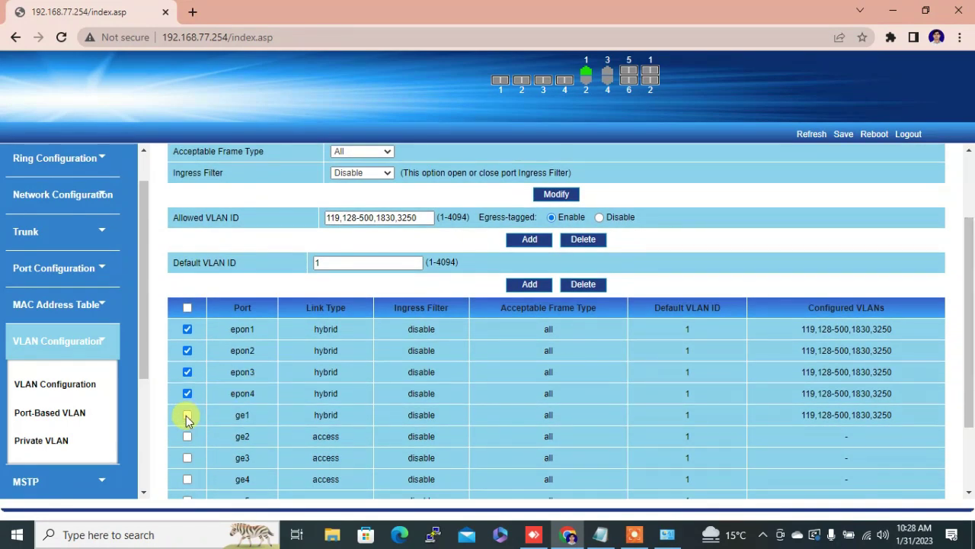
pyautogui.tripleClick(370, 218)
pyautogui.write('1849')
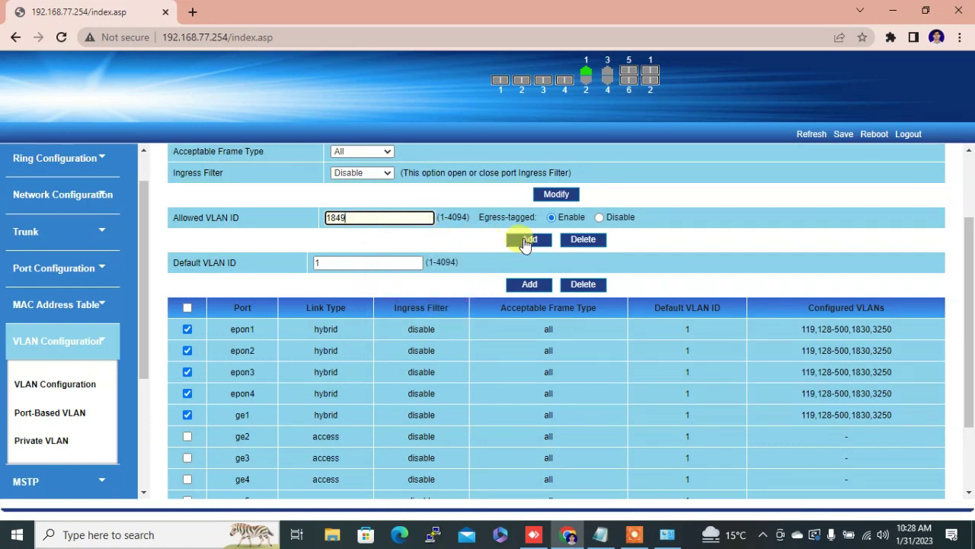
pyautogui.click(525, 243)
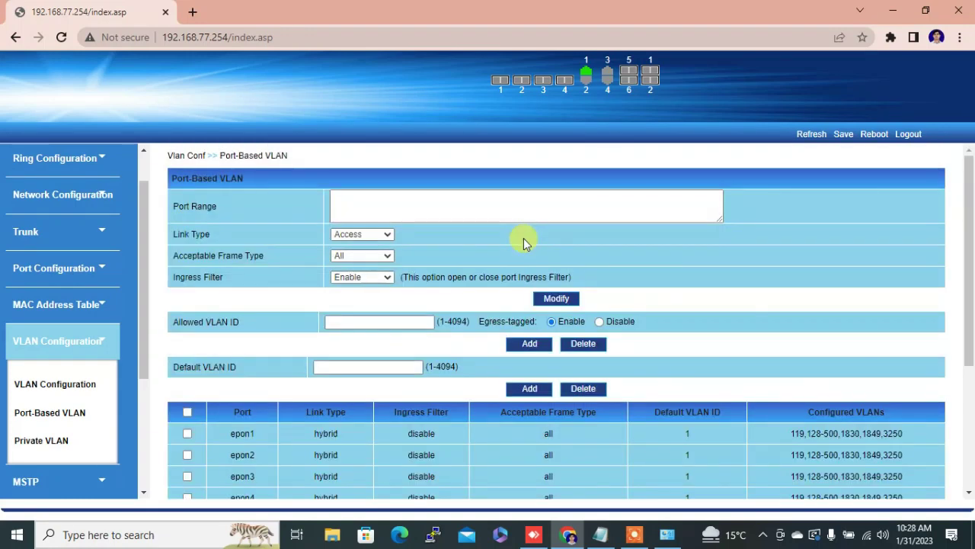
pyautogui.moveTo(969, 244); pyautogui.dragTo(969, 310)
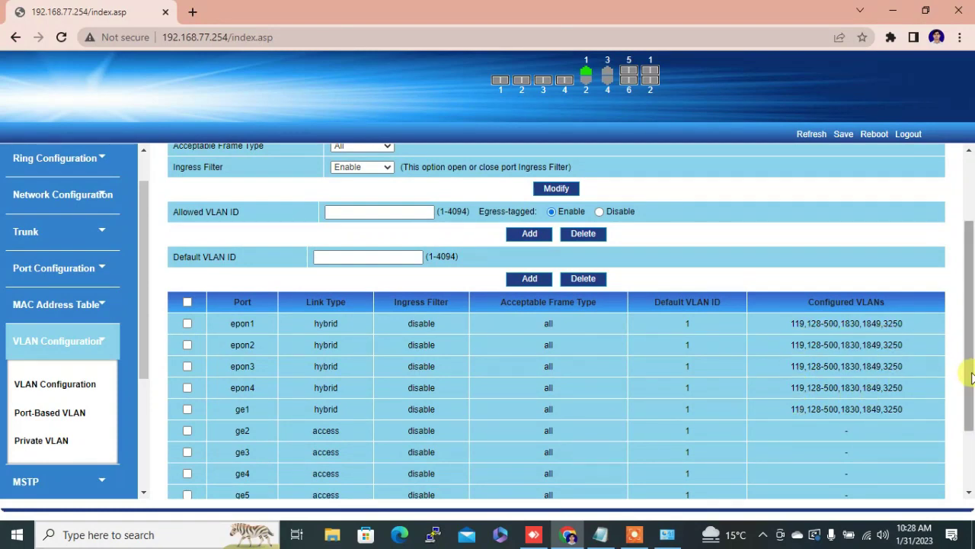
# Step: Scroll the left menu down and expand the SNMP section to show its submenu
pyautogui.moveTo(971, 377); pyautogui.dragTo(971, 422)
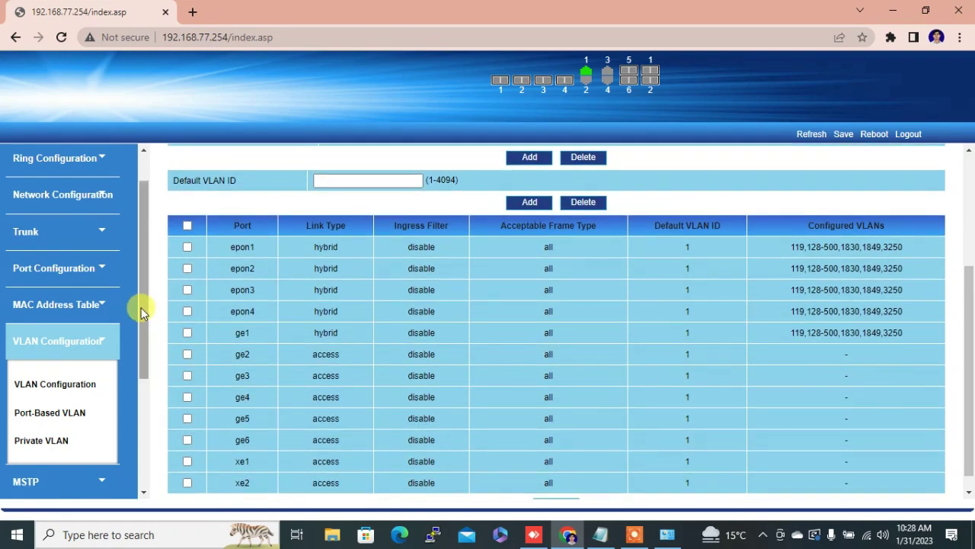
pyautogui.moveTo(141, 307); pyautogui.dragTo(131, 437)
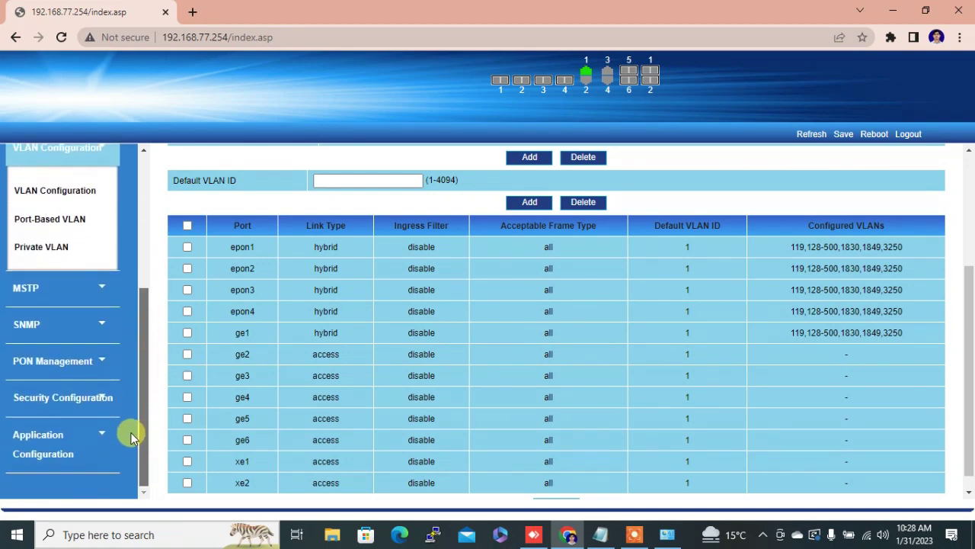
pyautogui.click(105, 325)
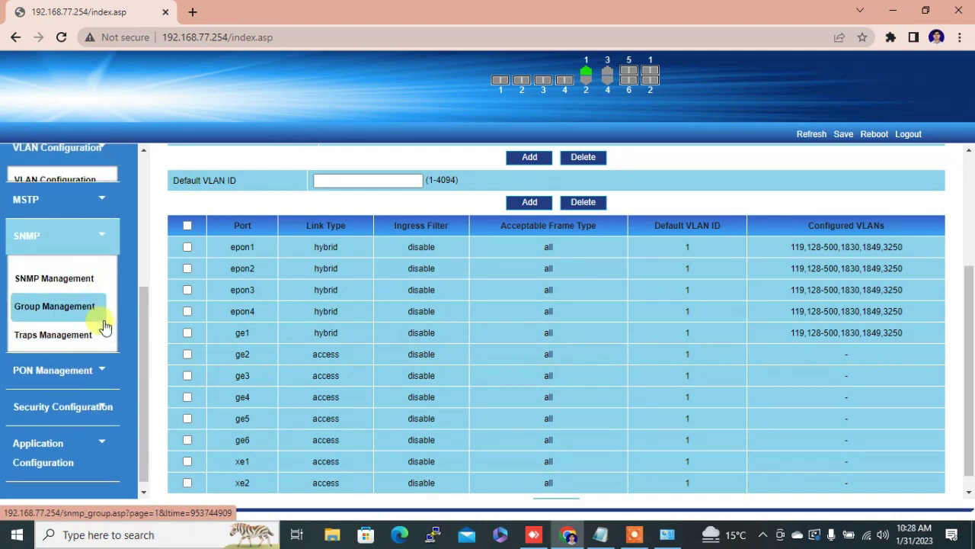
# Step: In SNMP Group Management, add group 'public' with ro access
pyautogui.click(54, 294)
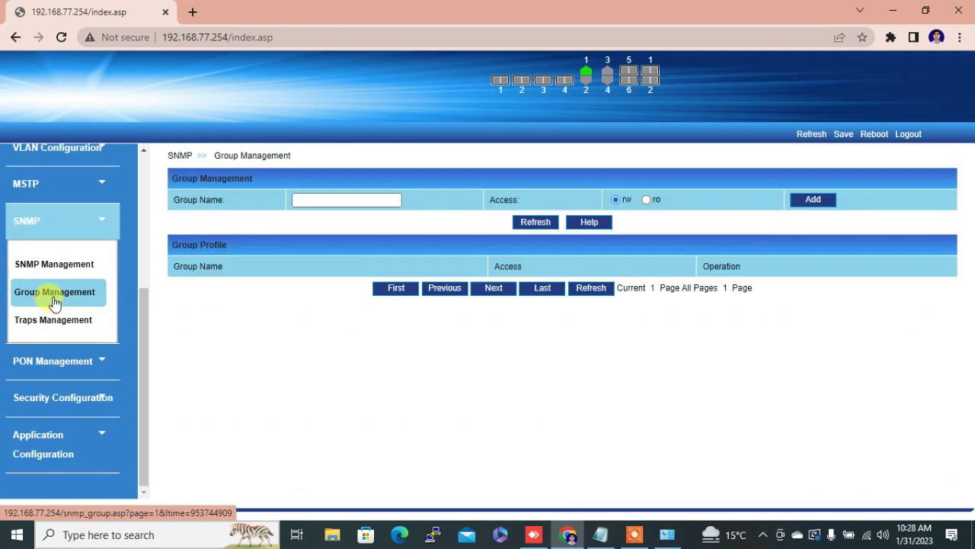
pyautogui.click(309, 200)
pyautogui.write('publ')
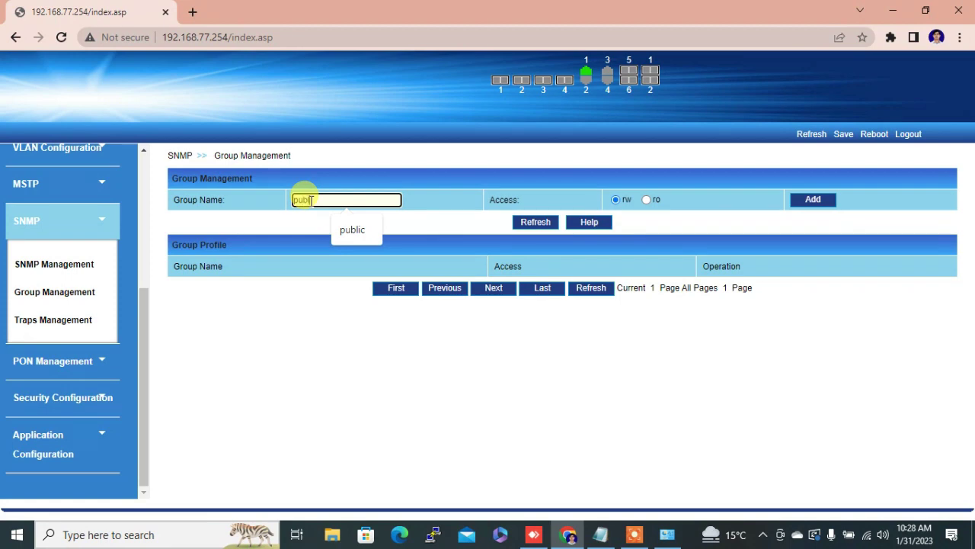
pyautogui.write('ic')
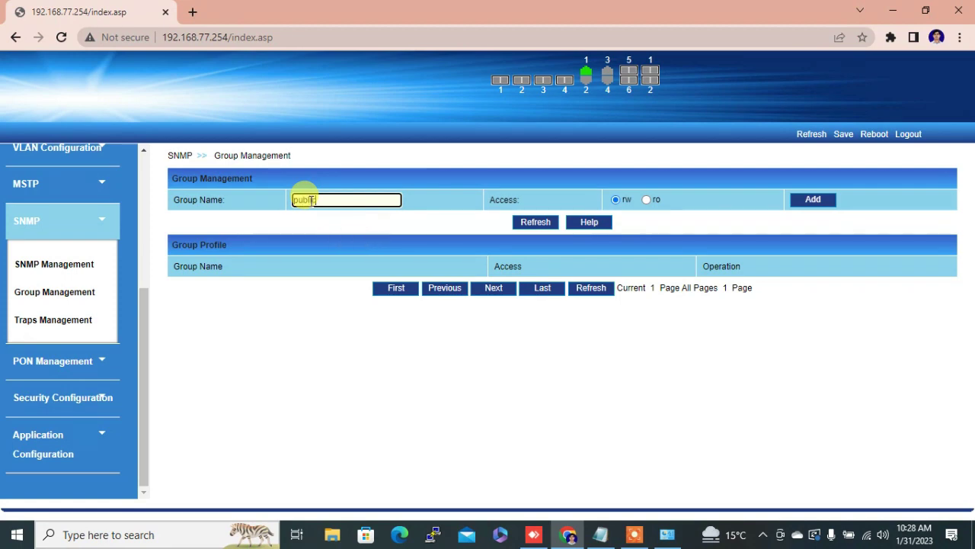
pyautogui.click(645, 200)
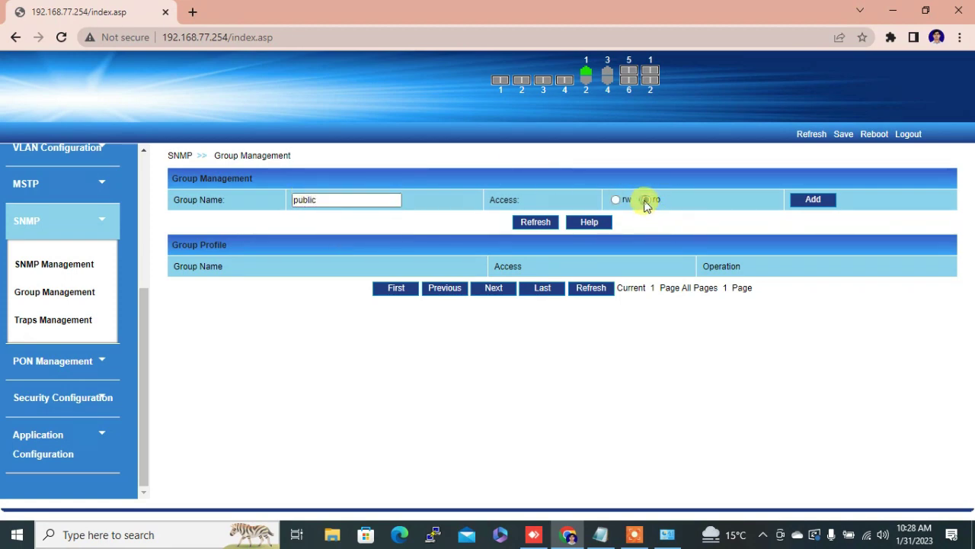
pyautogui.click(800, 200)
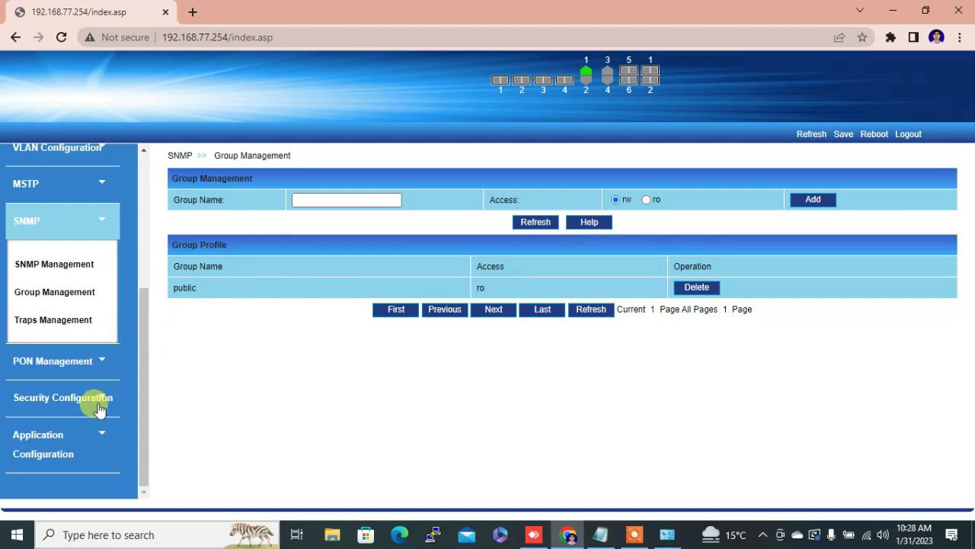
# Step: In Security Configuration > Login Management, set a Telnet Permit rule for 10.35.9.0, mask 255.255.255.0
pyautogui.click(107, 397)
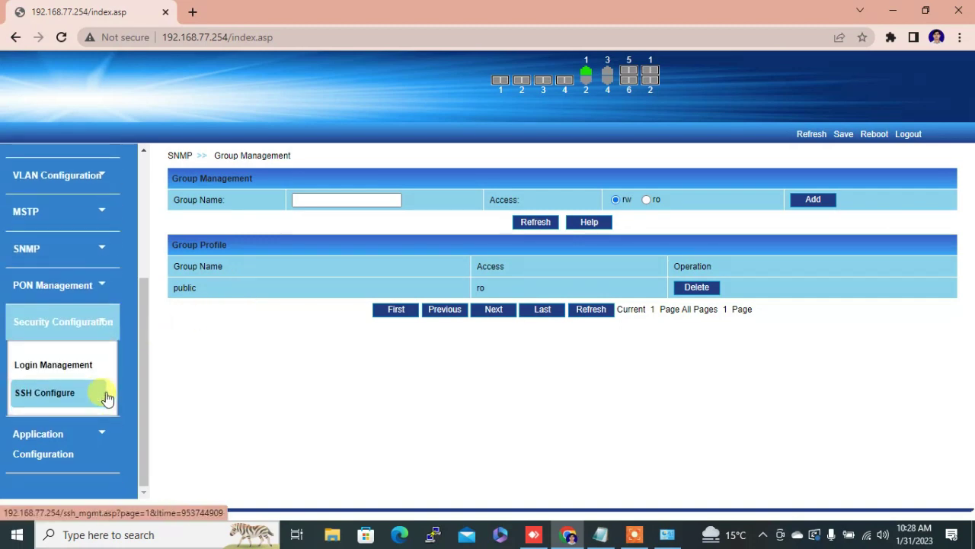
pyautogui.click(68, 367)
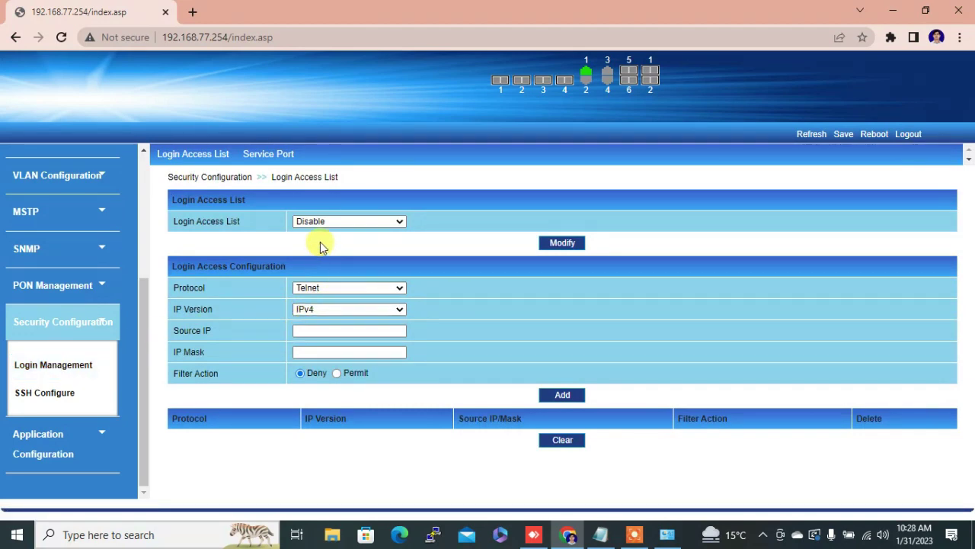
pyautogui.click(301, 329)
pyautogui.write('10')
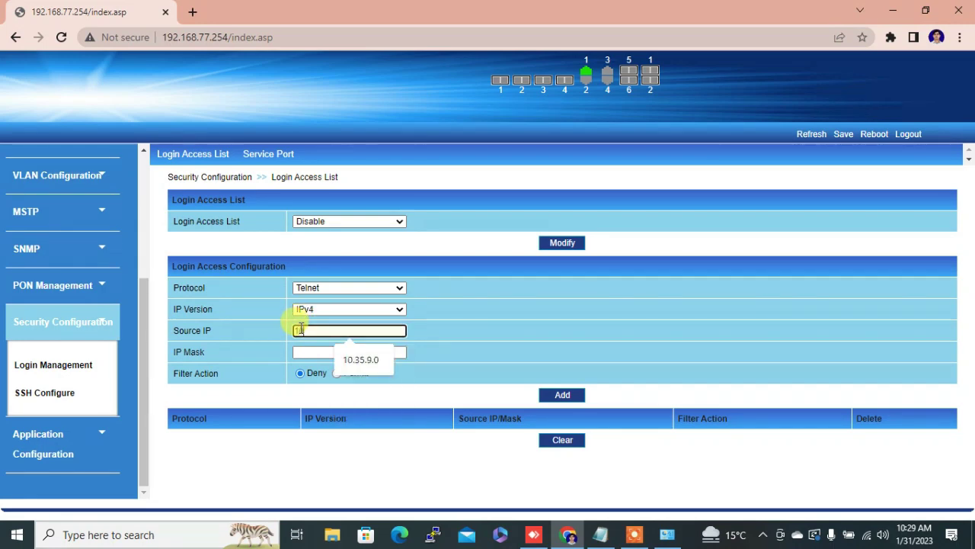
pyautogui.write('.35.9.0')
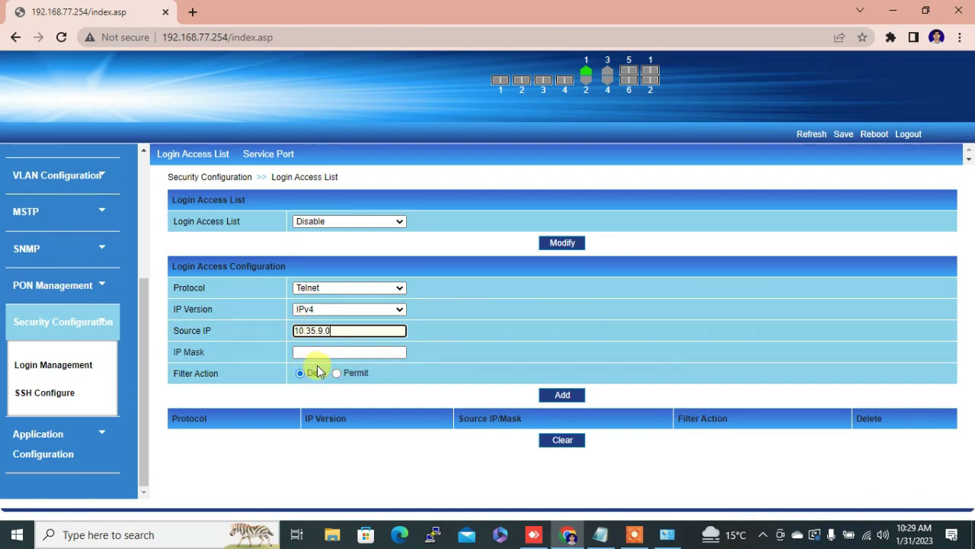
pyautogui.click(325, 354)
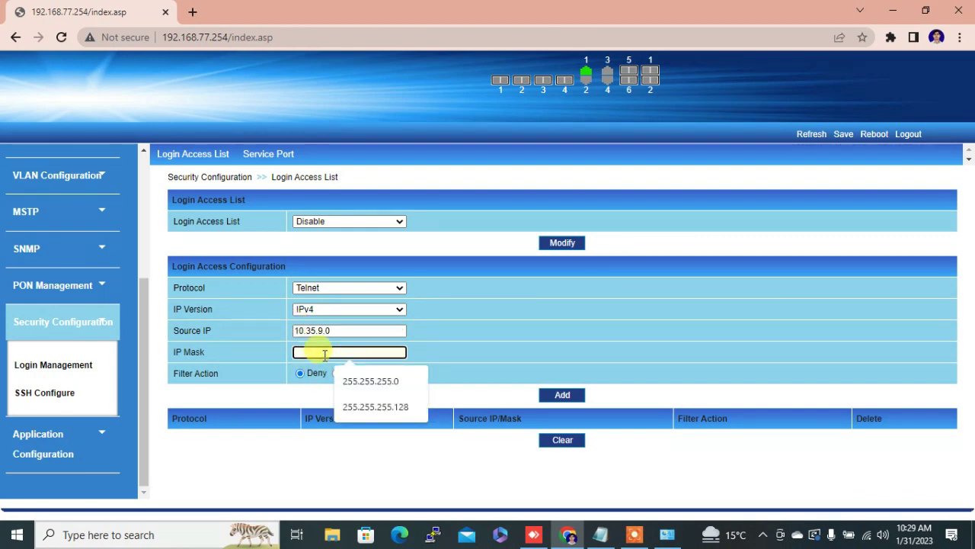
pyautogui.write('255.255.255.0')
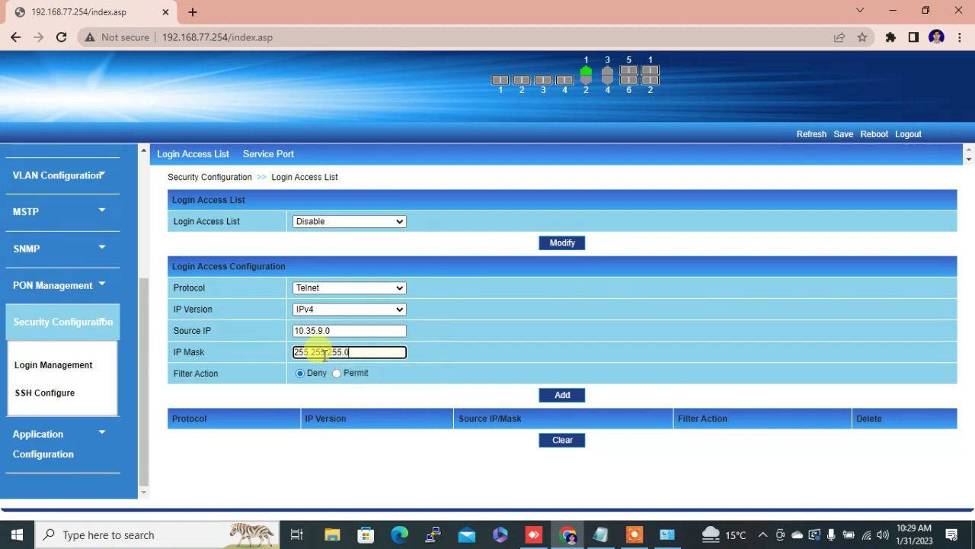
pyautogui.click(337, 373)
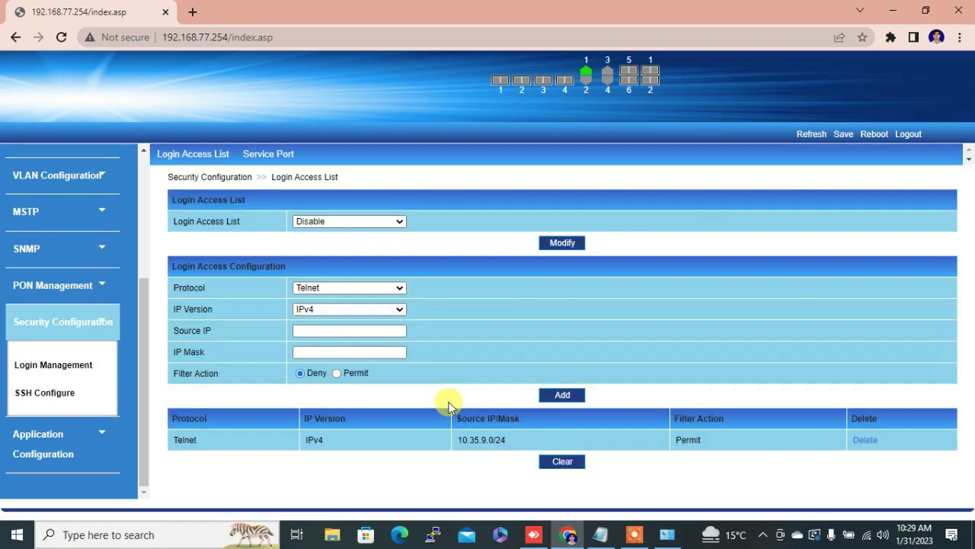
# Step: Add an SNMP Permit rule for source 172.30.6.0 with mask 255.255.255.0
pyautogui.click(356, 289)
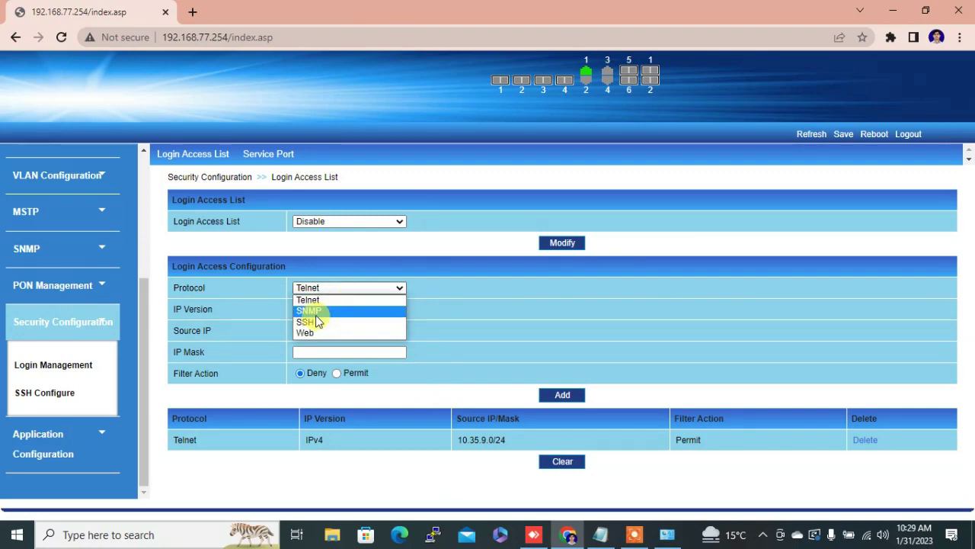
pyautogui.click(313, 312)
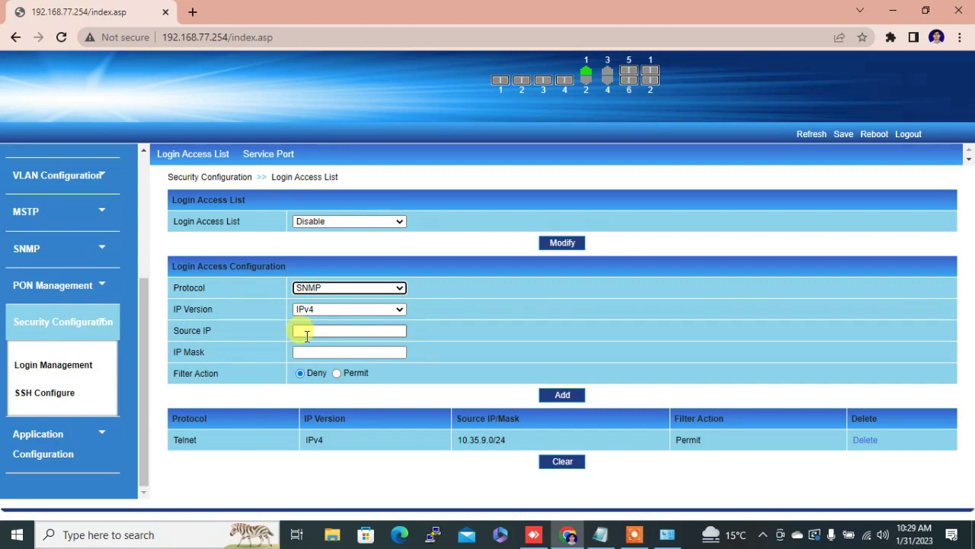
pyautogui.click(306, 333)
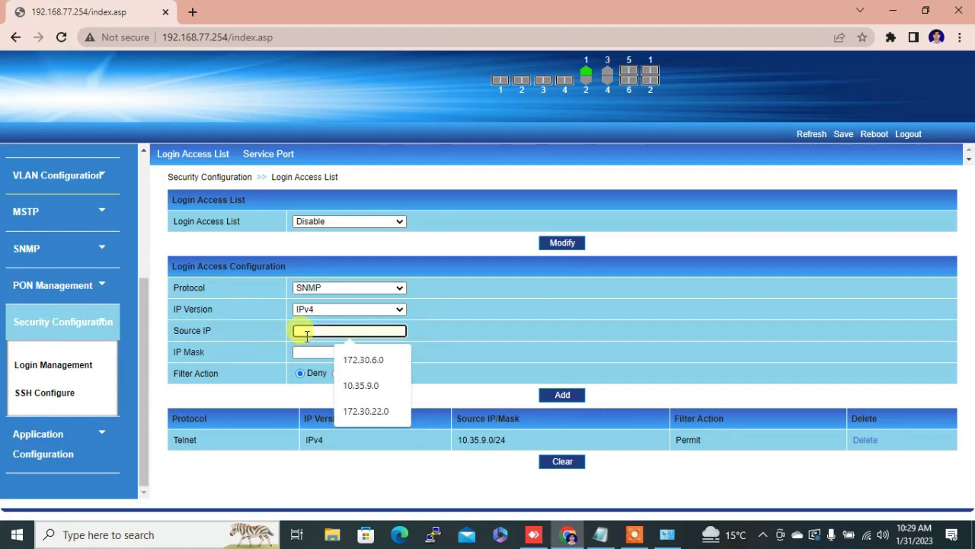
pyautogui.write('172.3')
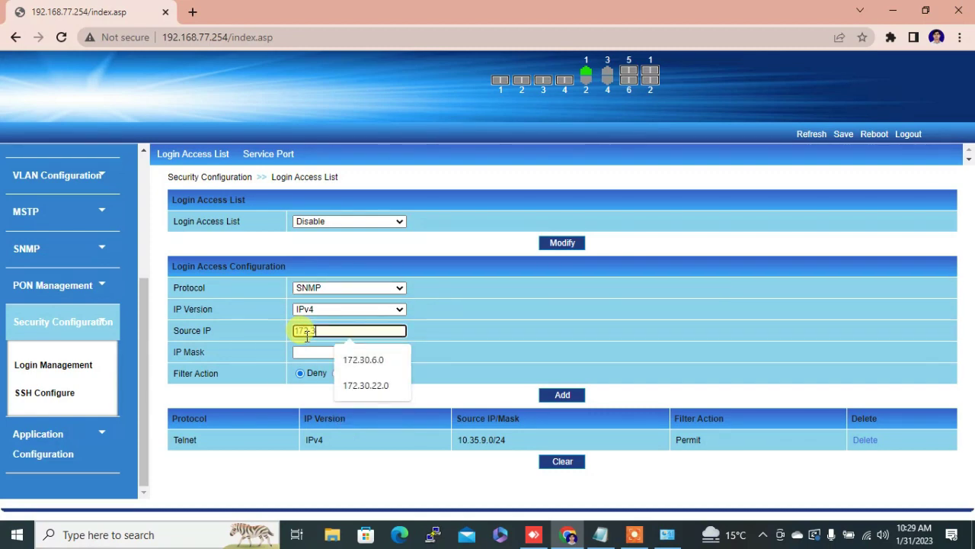
pyautogui.write('0.6.')
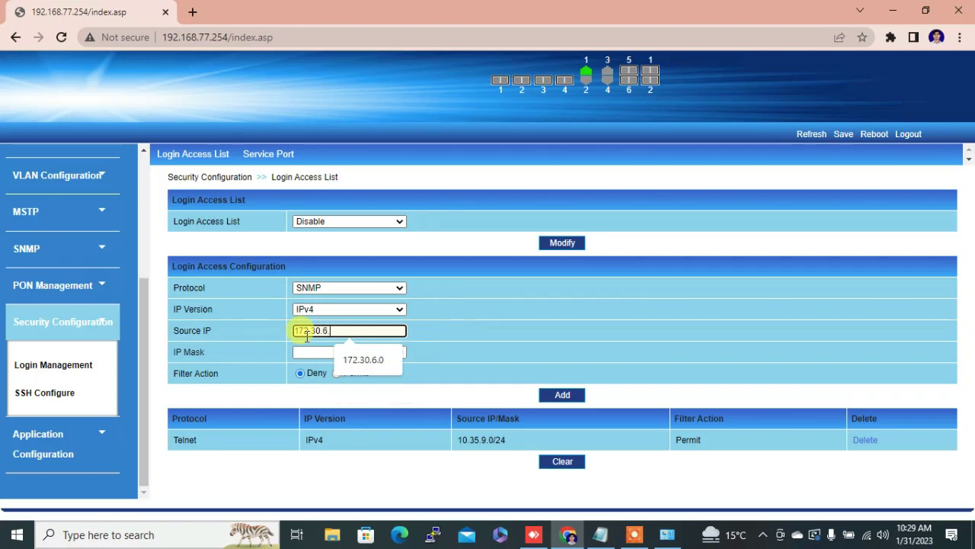
pyautogui.write('0')
pyautogui.click(305, 356)
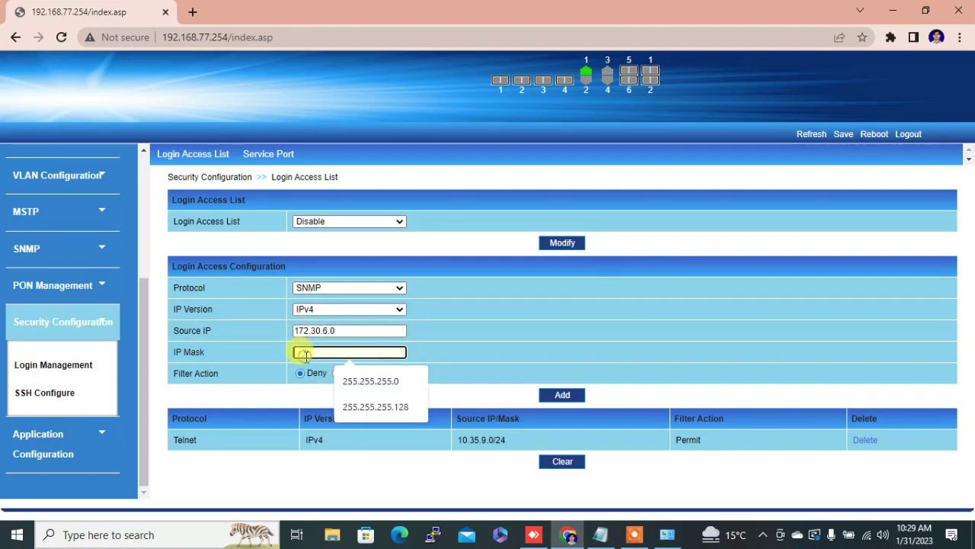
pyautogui.write('255.255.255.0')
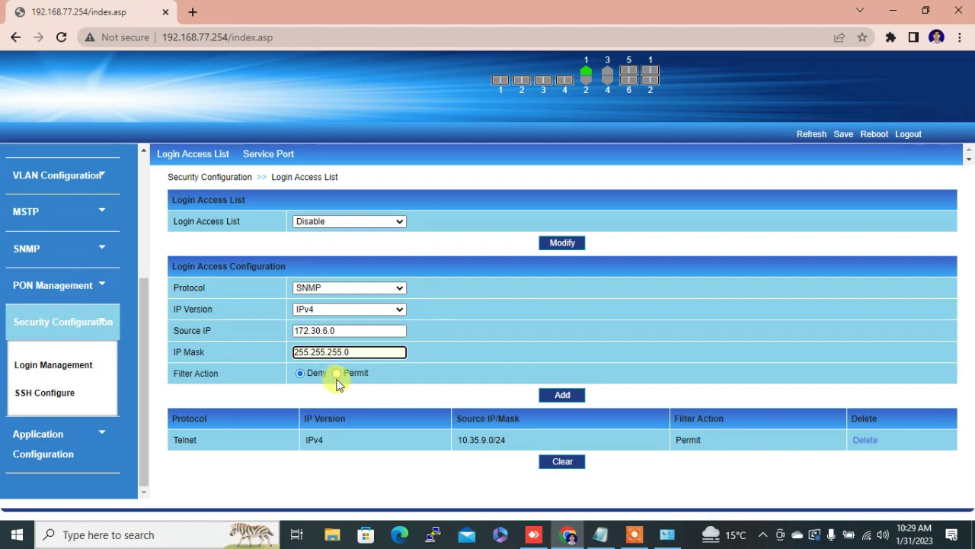
pyautogui.click(336, 373)
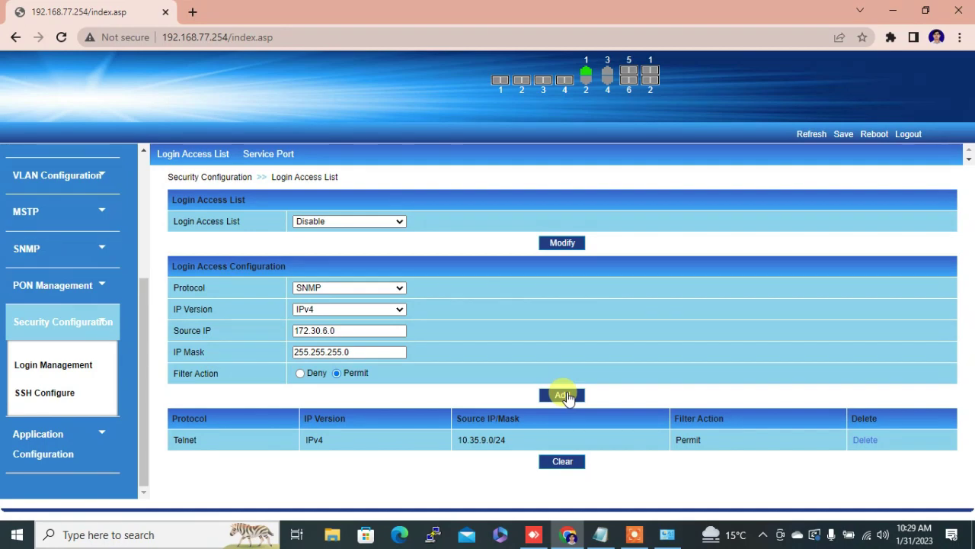
pyautogui.click(565, 396)
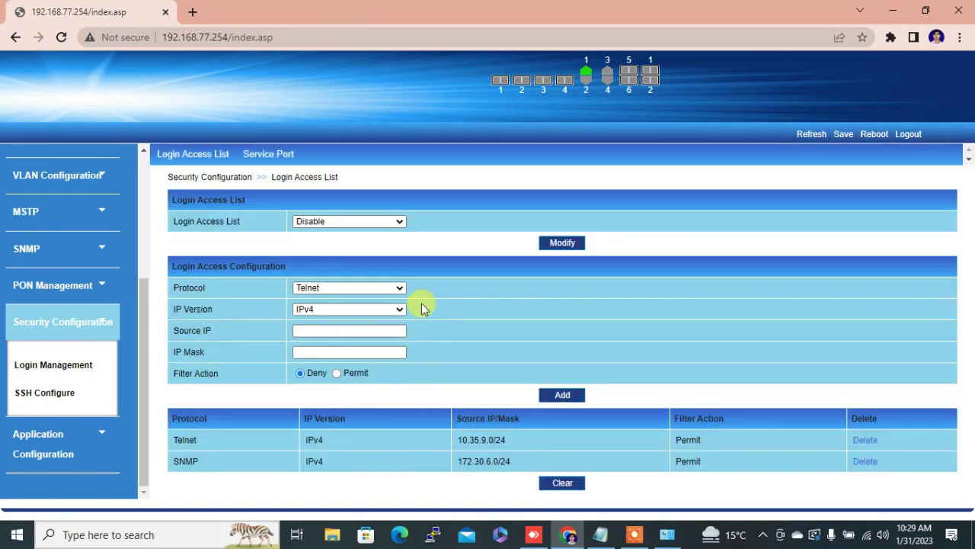
# Step: Add a third SNMP rule for source 172.30.22.0 with mask 255.255.255.128
pyautogui.click(375, 295)
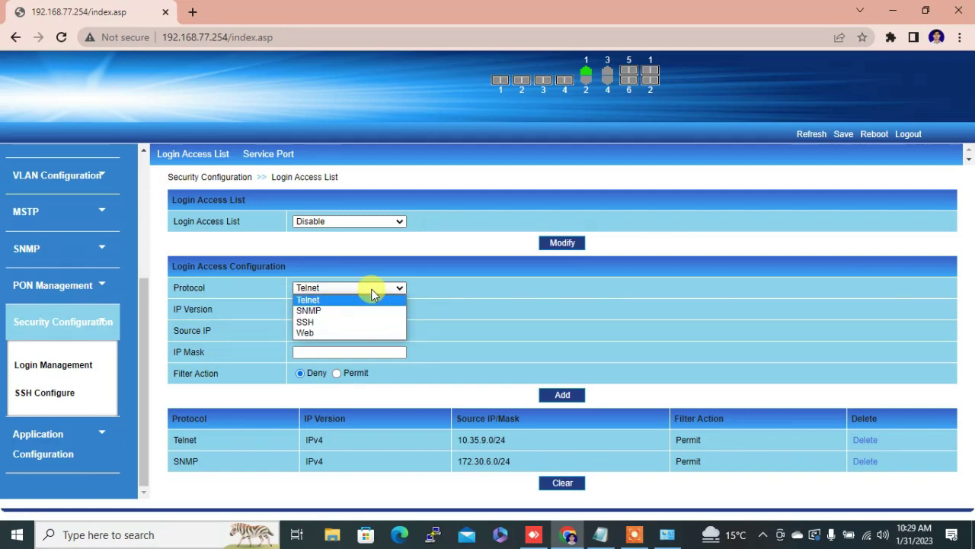
pyautogui.click(329, 309)
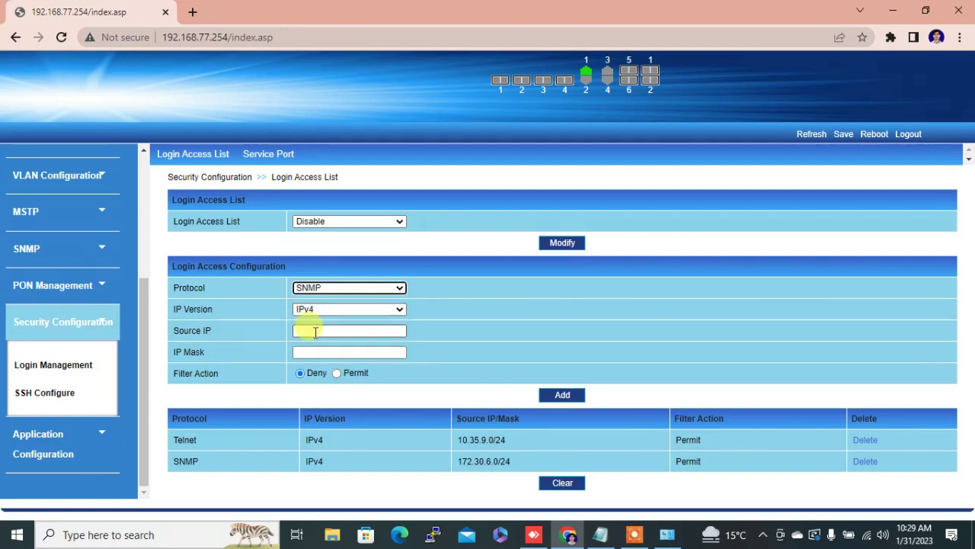
pyautogui.click(314, 331)
pyautogui.write('172.30')
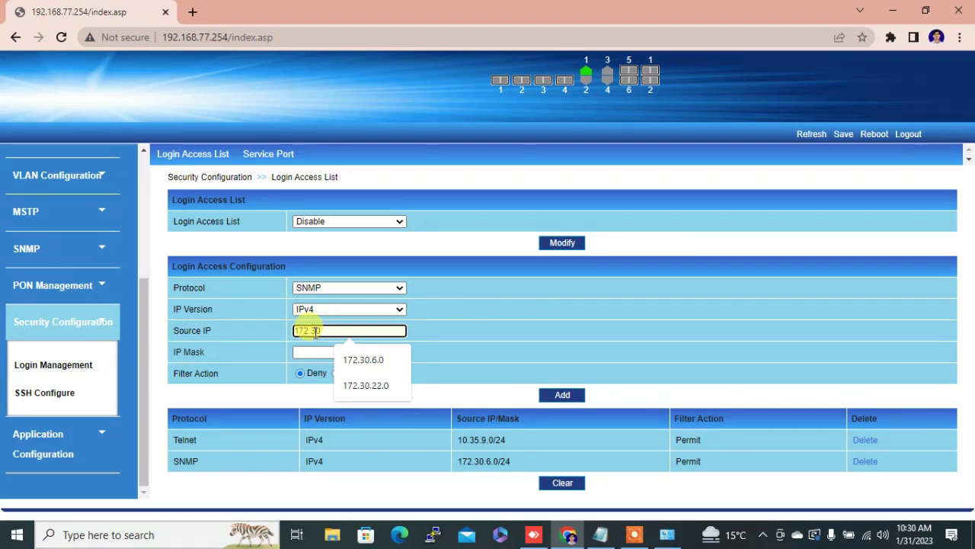
pyautogui.write('.22')
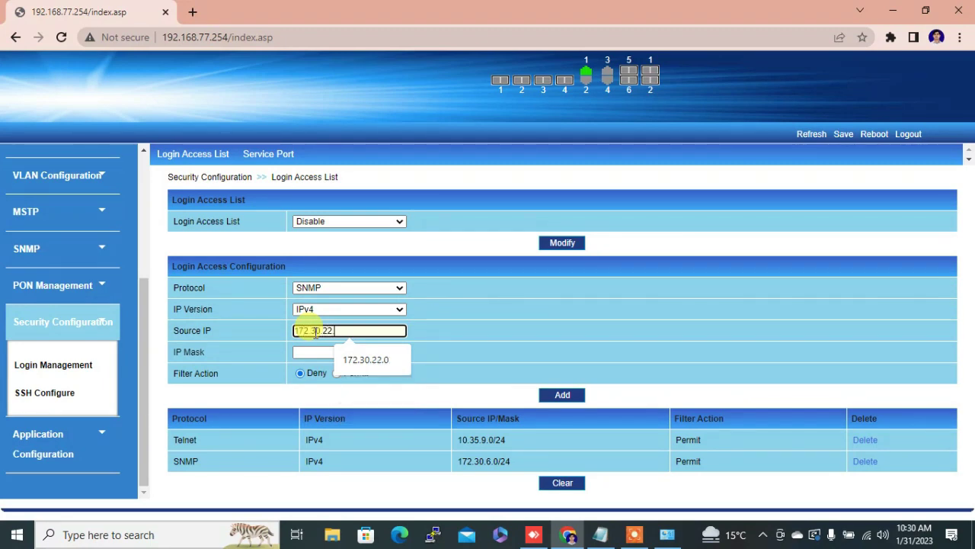
pyautogui.write('.0')
pyautogui.click(308, 366)
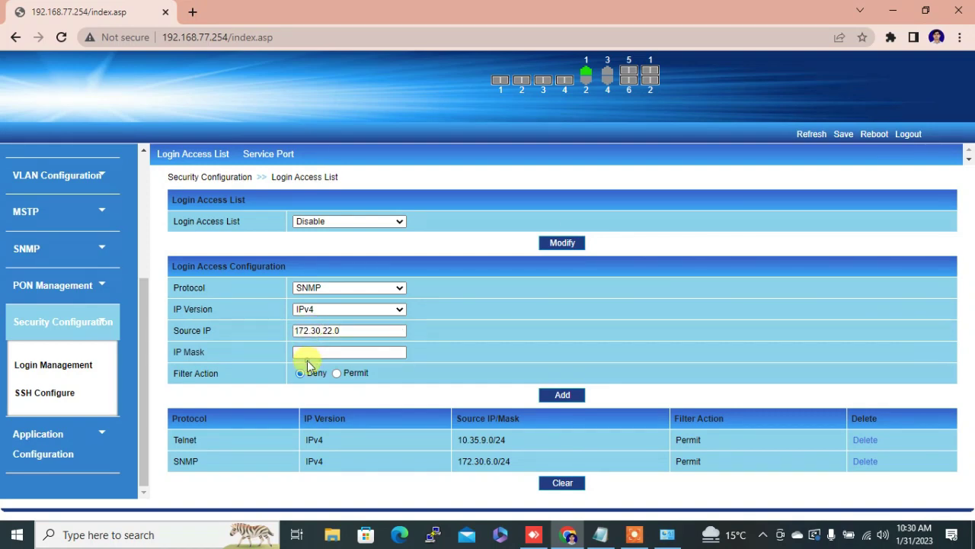
pyautogui.click(312, 352)
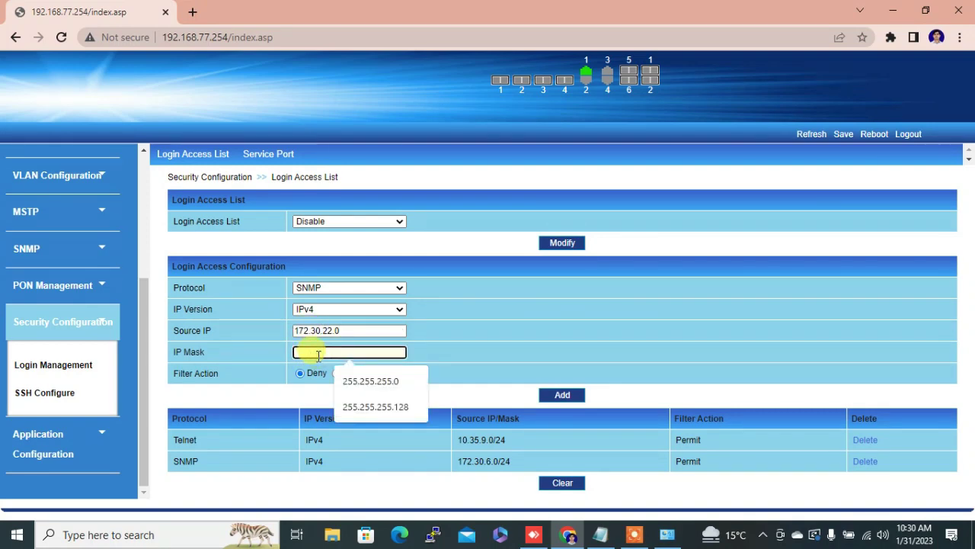
pyautogui.write('255.255.255.128')
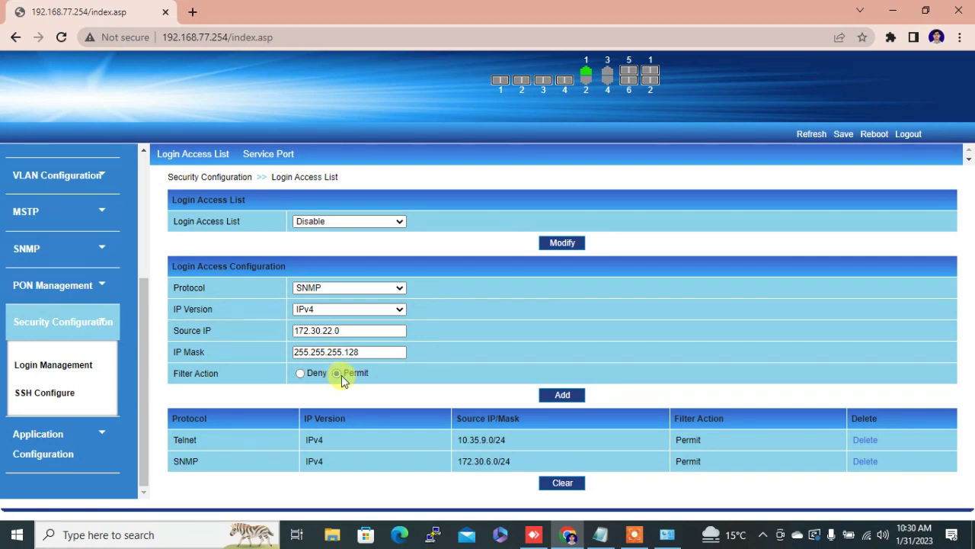
pyautogui.click(561, 396)
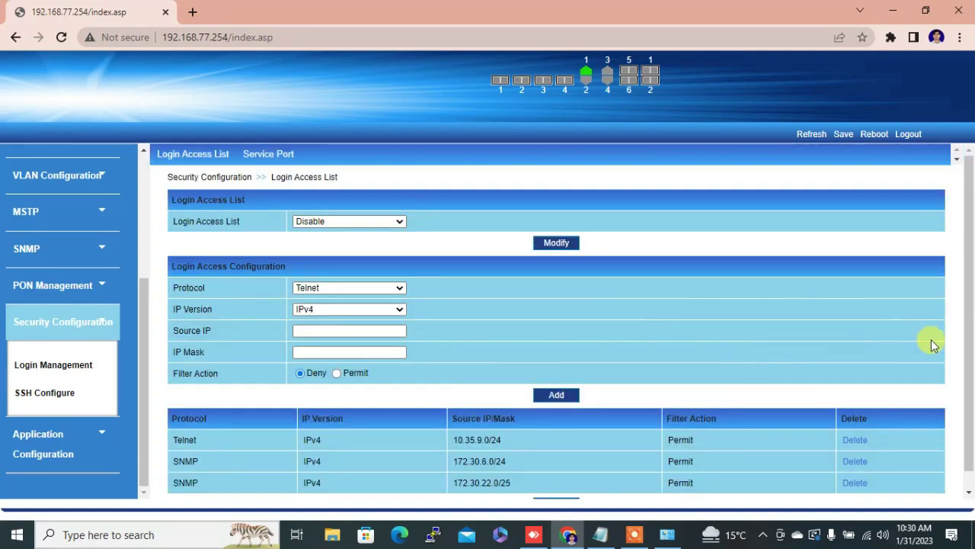
# Step: Save the OLT configuration from the top bar and confirm the save
pyautogui.click(845, 140)
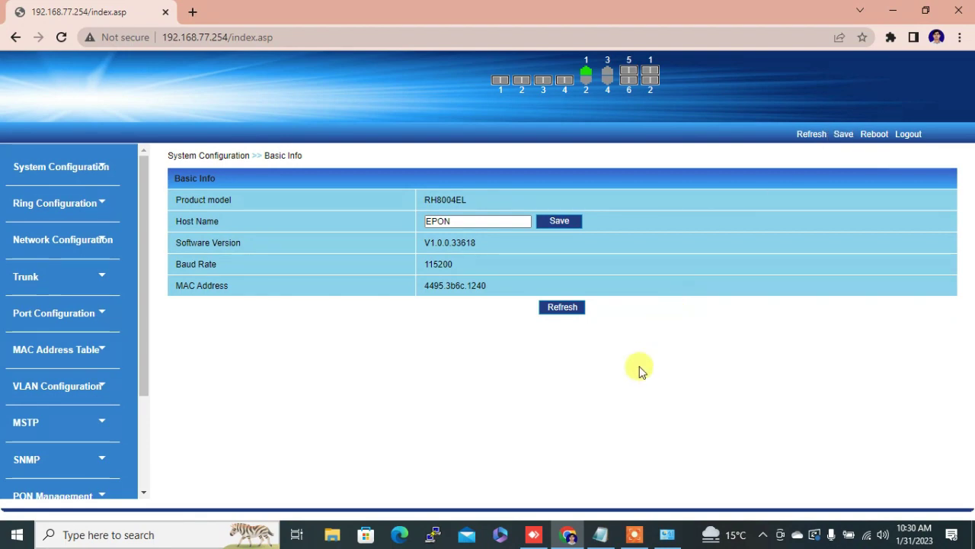
pyautogui.click(633, 536)
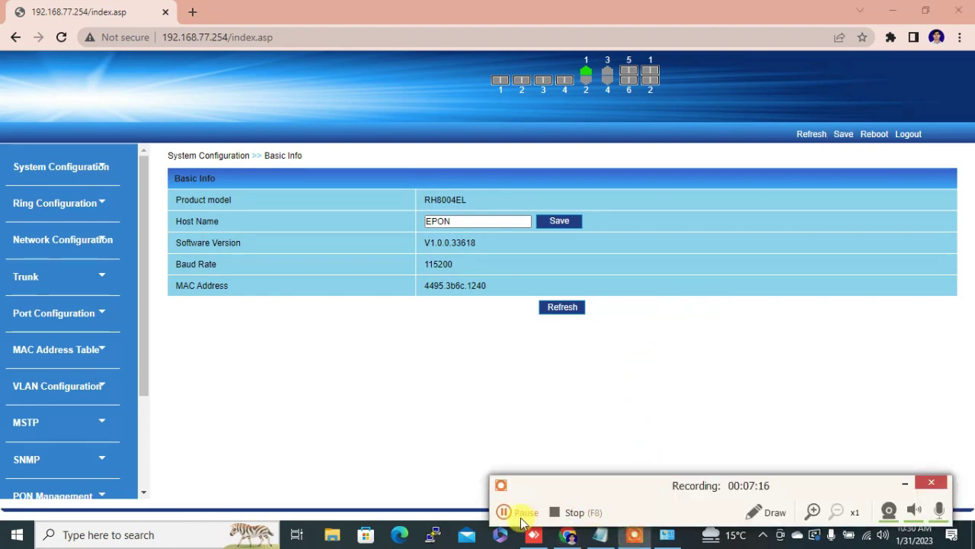